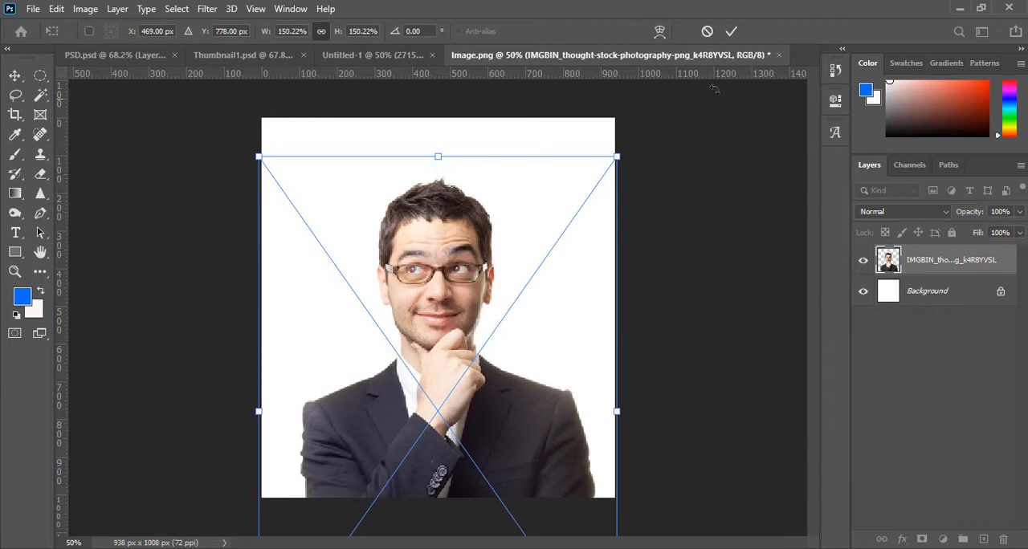
- Apply the 150.22% scaling of the man's photo and sharpen its layer with the Camera Raw Filter at an amount of 59
left_click(731, 30)
scroll(698, 239, "up", 3)
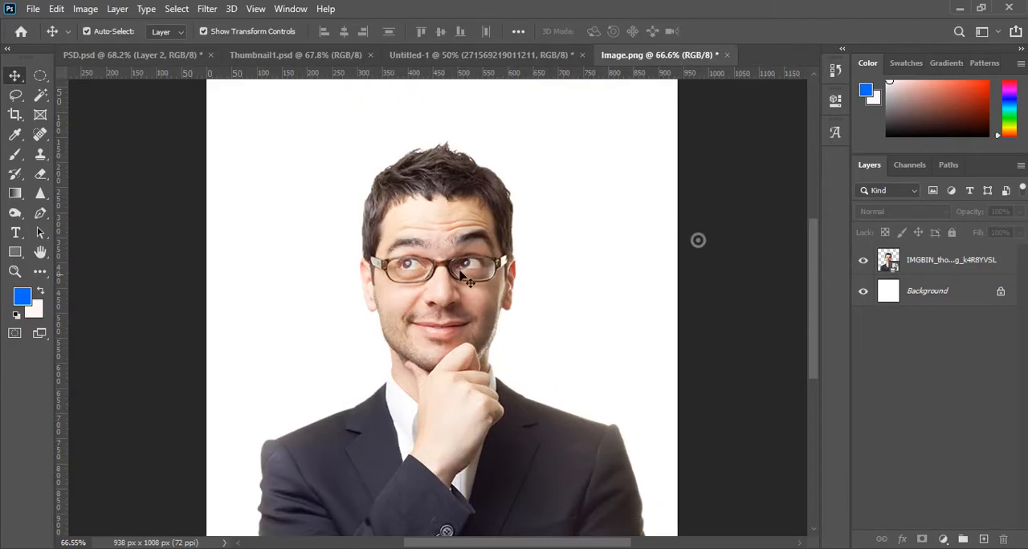
left_click(448, 234)
scroll(448, 234, "down", 2)
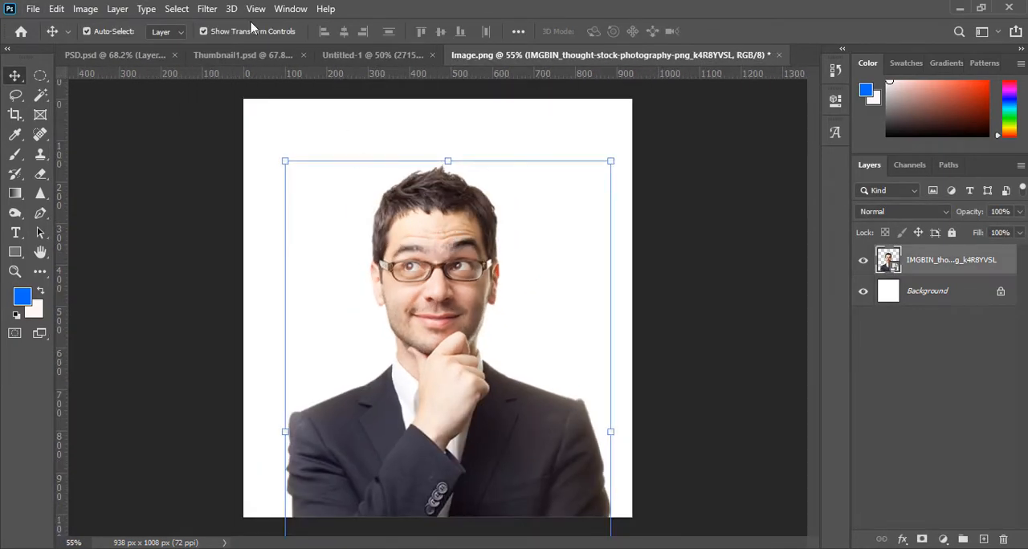
left_click(204, 8)
left_click(240, 98)
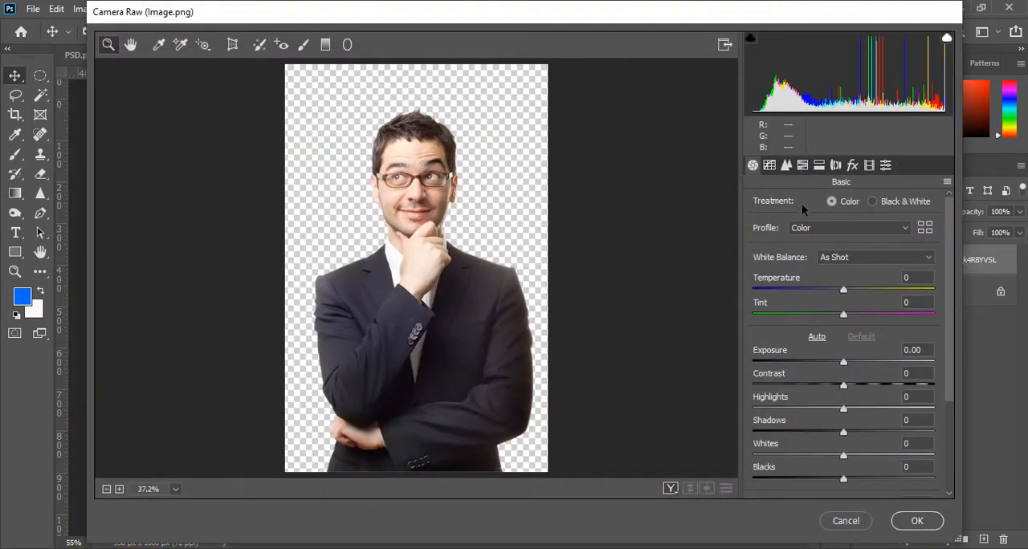
left_click(785, 165)
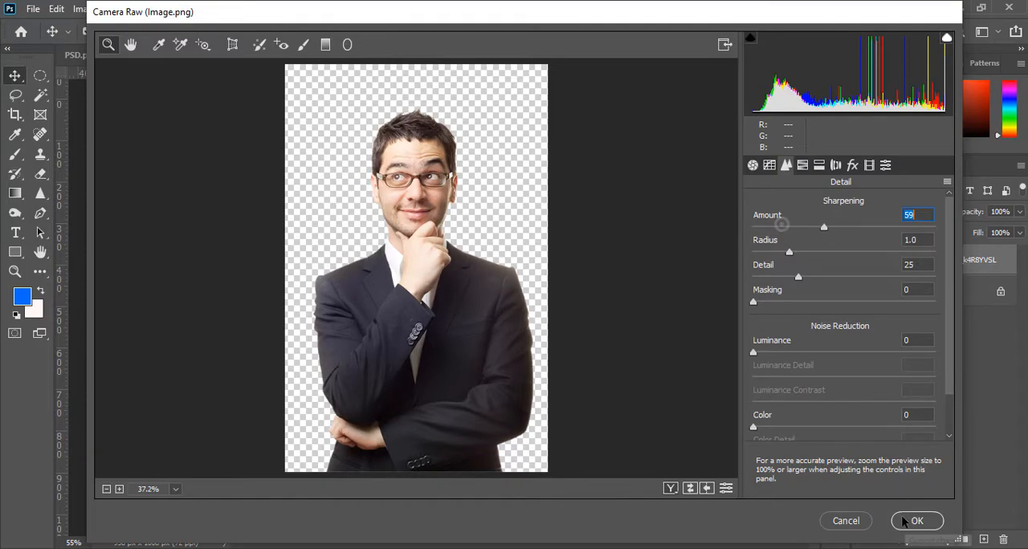
left_click(907, 521)
left_click(677, 294)
scroll(497, 278, "up", 3)
scroll(434, 258, "down", 2)
scroll(382, 227, "up", 2)
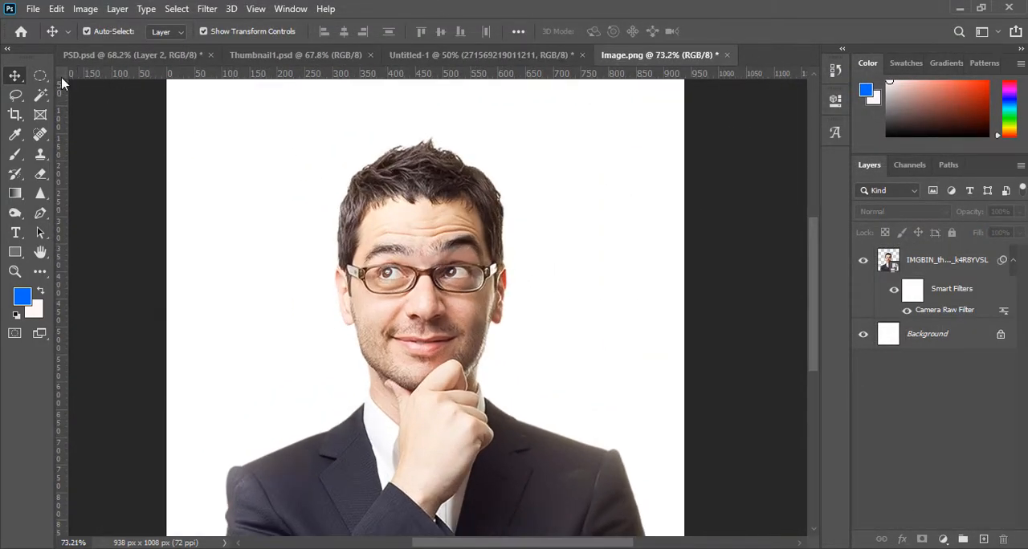
- Rasterize the man's photo layer together with its smart filter
left_click(39, 75)
right_click(948, 260)
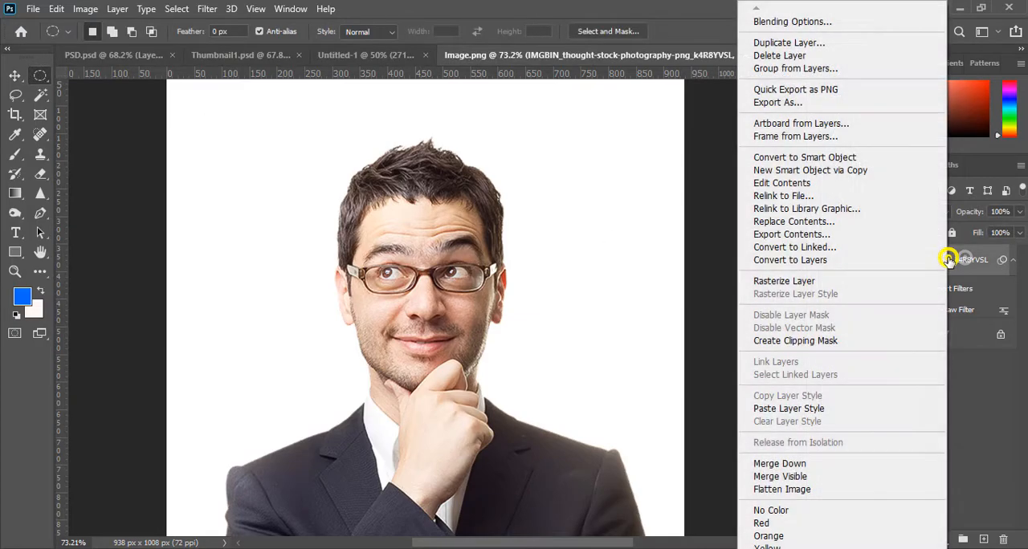
left_click(783, 283)
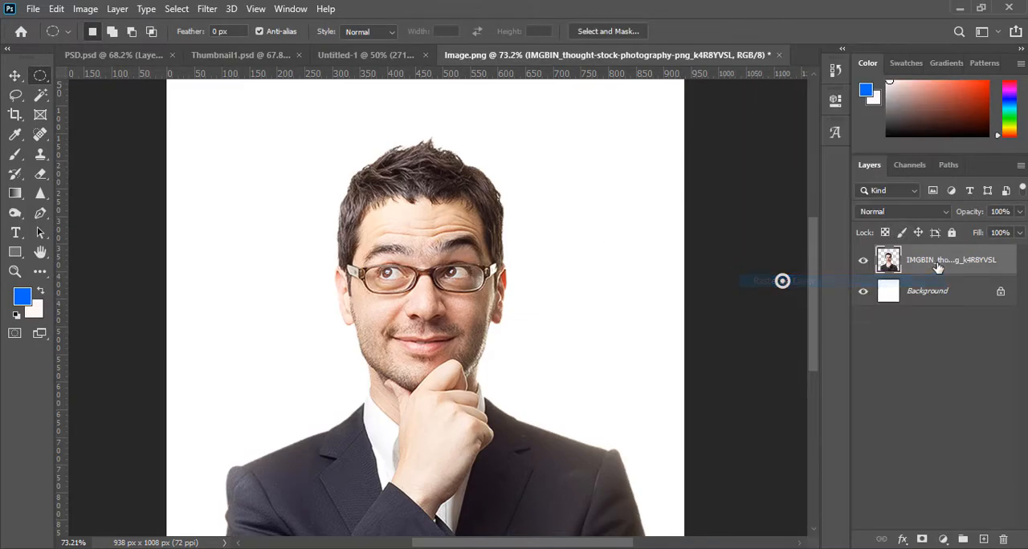
- Select the top of the head above the eyebrows with an ellipse and cut it to a new layer
left_click_drag(321, 110, 510, 238)
right_click(421, 189)
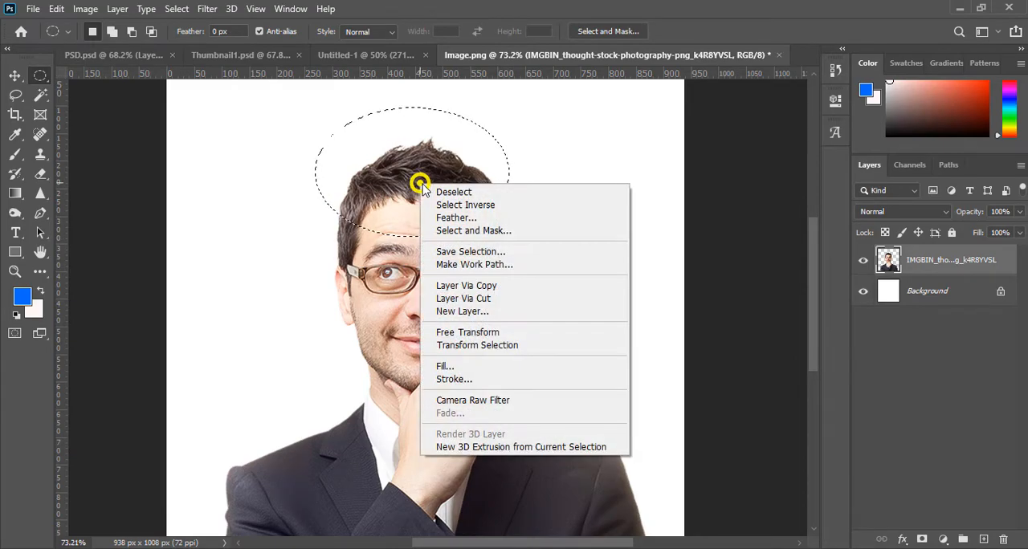
left_click(471, 299)
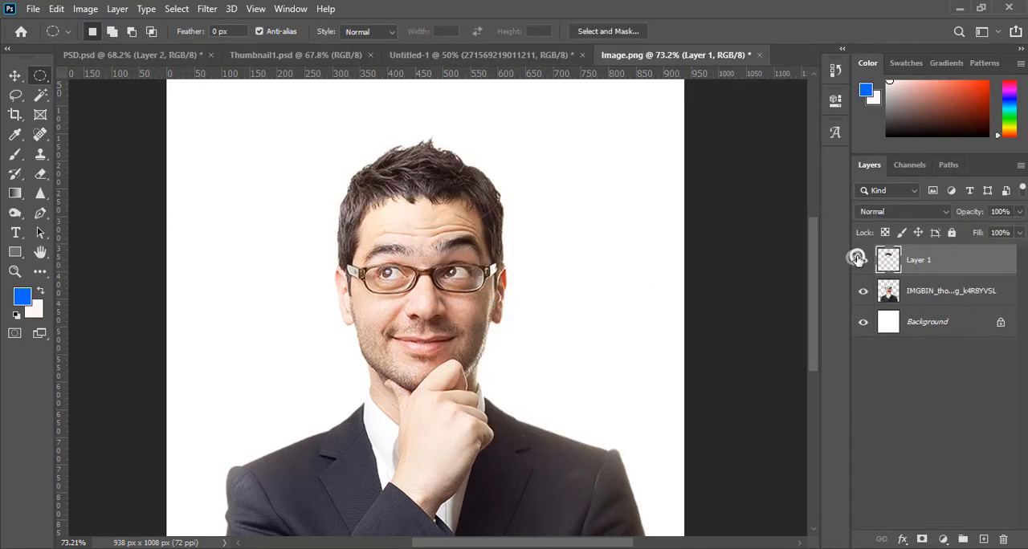
- Rotate the cut-off top of the head about 13.27° counterclockwise and position it to open a gap across the forehead
left_click(15, 74)
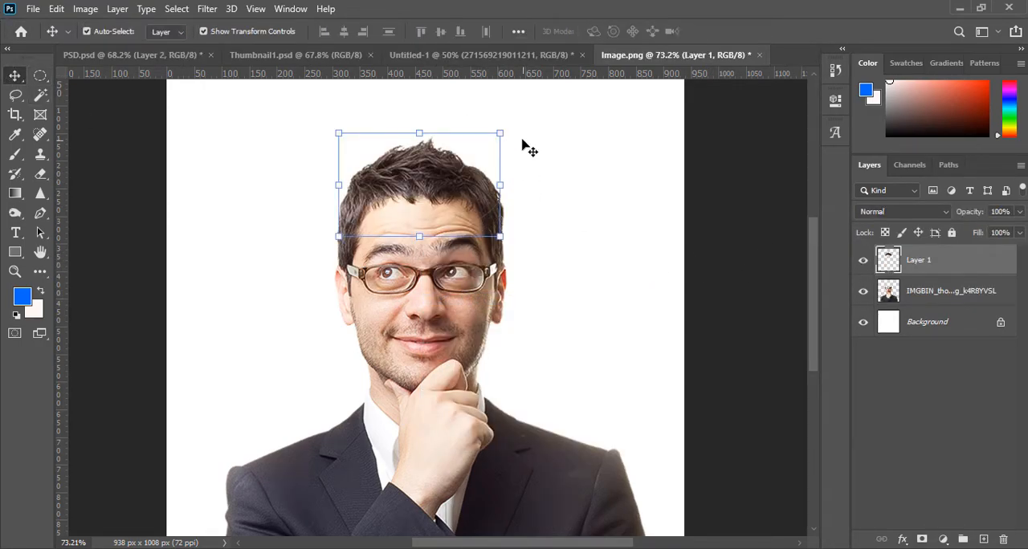
left_click_drag(512, 126, 501, 102)
left_click_drag(386, 181, 390, 187)
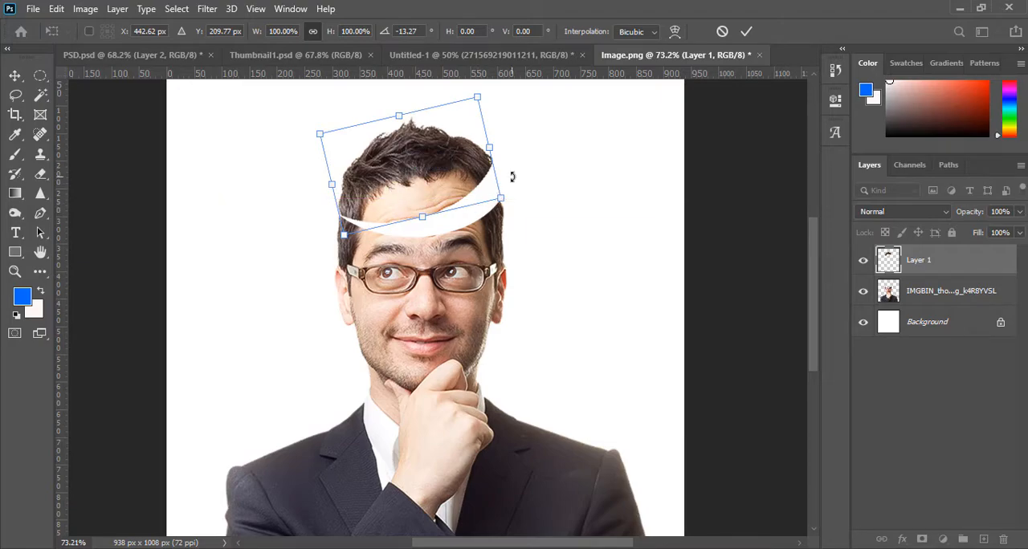
key("Down")
key("Down")
key("Down")
key("Up")
key("Up")
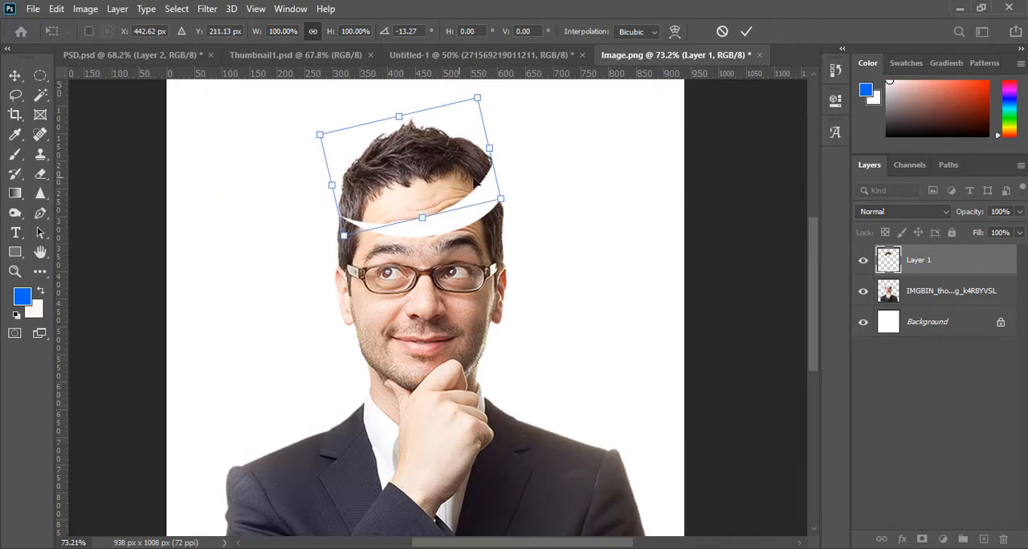
- Tilt the top of the head further to about -16.91°, nudge it up and left, and apply the transform
left_click_drag(488, 87, 480, 85)
key("Left")
key("Up")
key("Up")
key("Left")
key("Left")
key("Left")
key("Left")
key("Up")
key("Up")
key("Up")
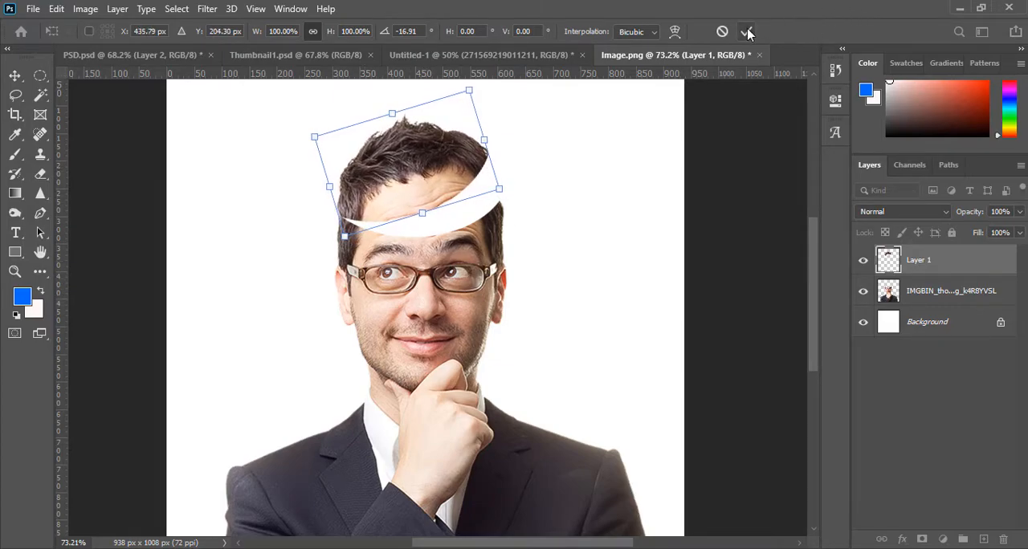
left_click(746, 30)
- Add a Bevel & Emboss effect to the layer holding the cut-off top of the head
left_click(428, 200)
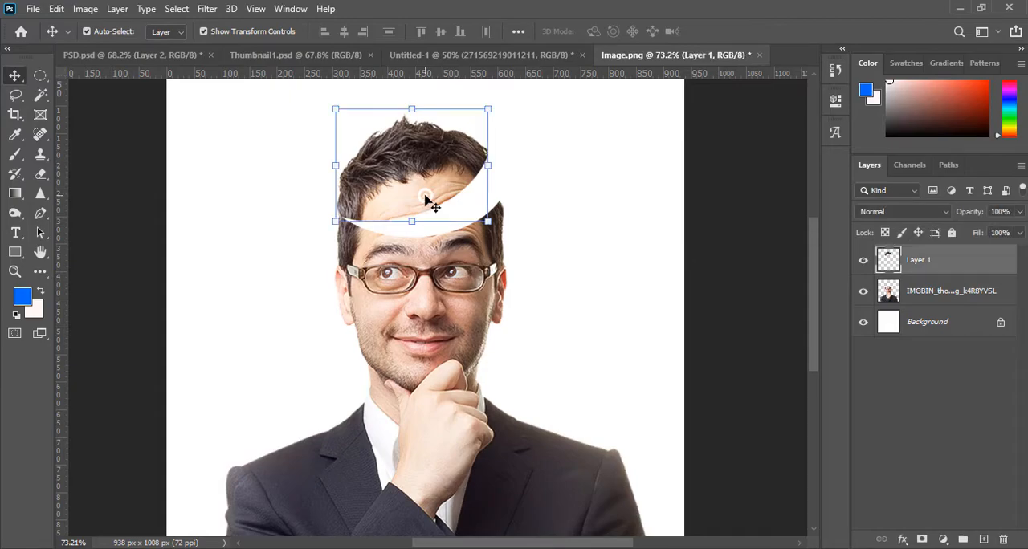
right_click(916, 265)
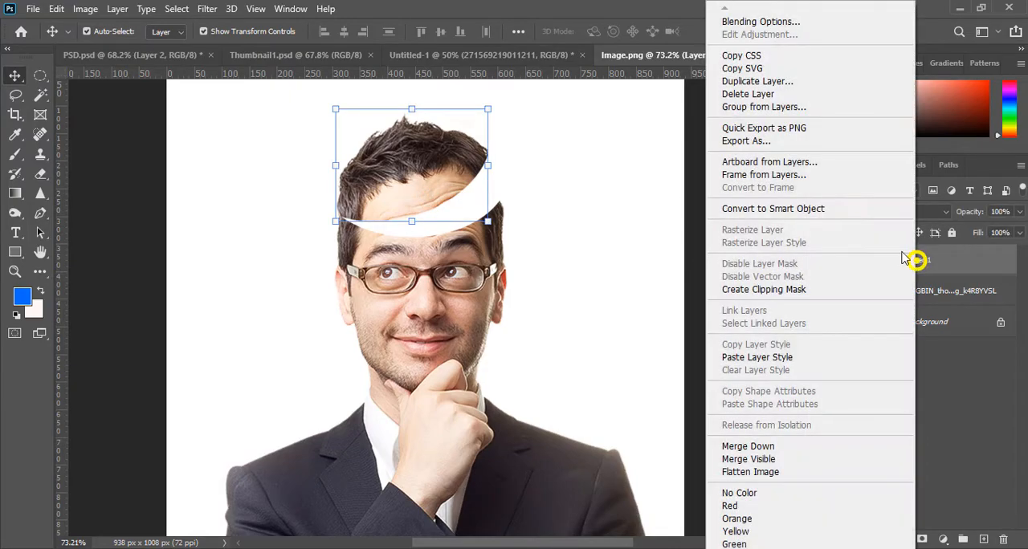
left_click(755, 23)
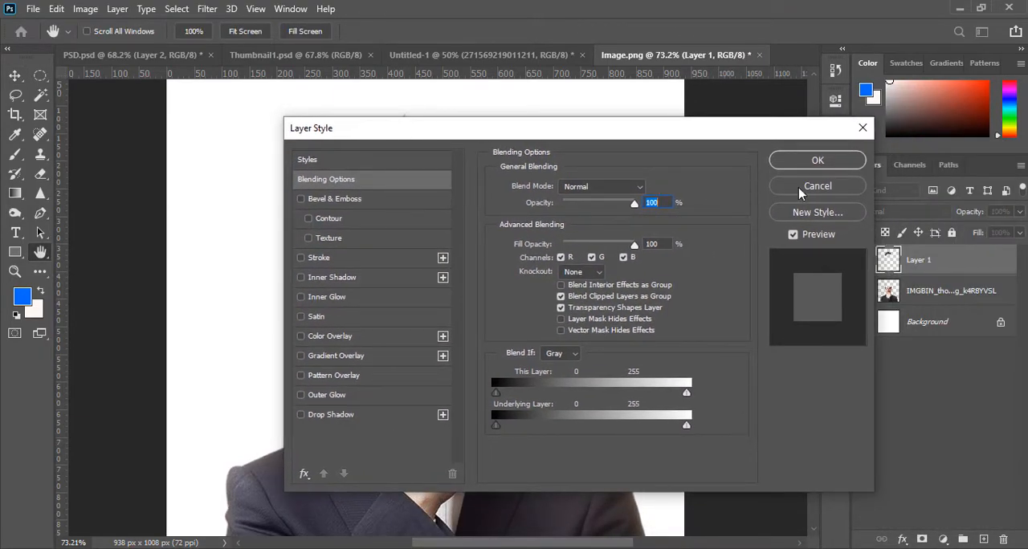
left_click_drag(486, 133, 779, 101)
left_click(592, 169)
left_click(627, 169)
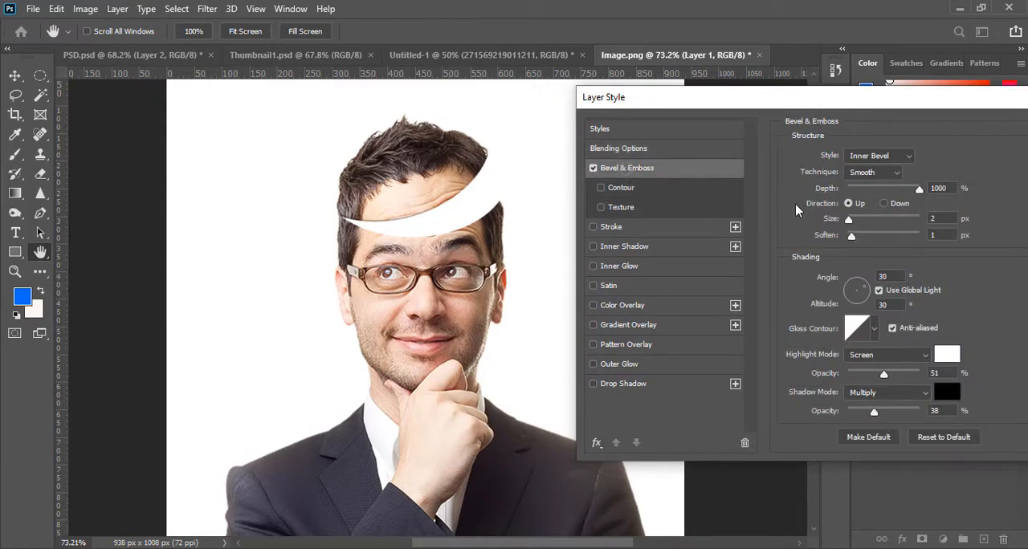
- Set the bevel's size to 4 px, its light angle to 13° and altitude to 37°, and apply the layer style
left_click(861, 292)
left_click(864, 292)
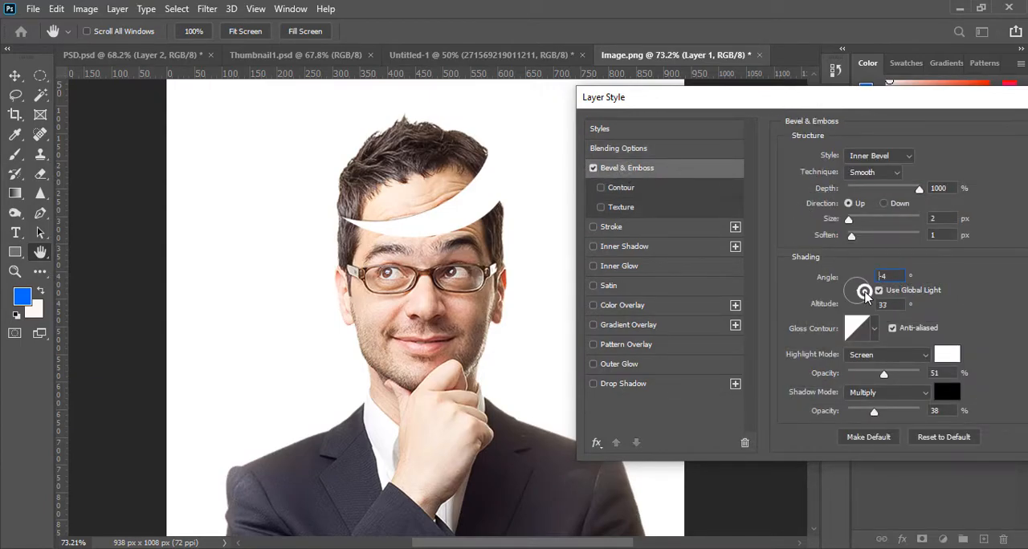
left_click(853, 220)
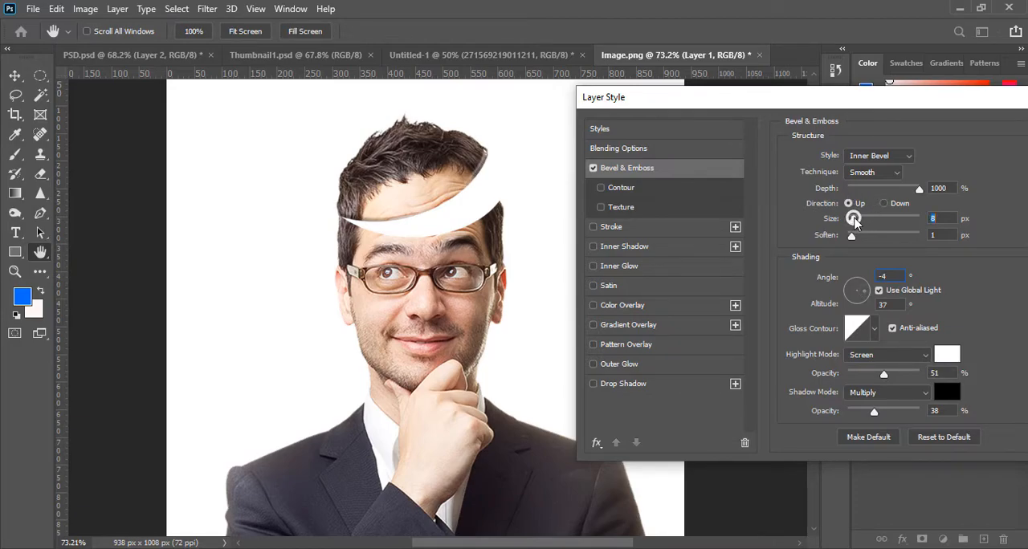
left_click_drag(853, 223, 851, 222)
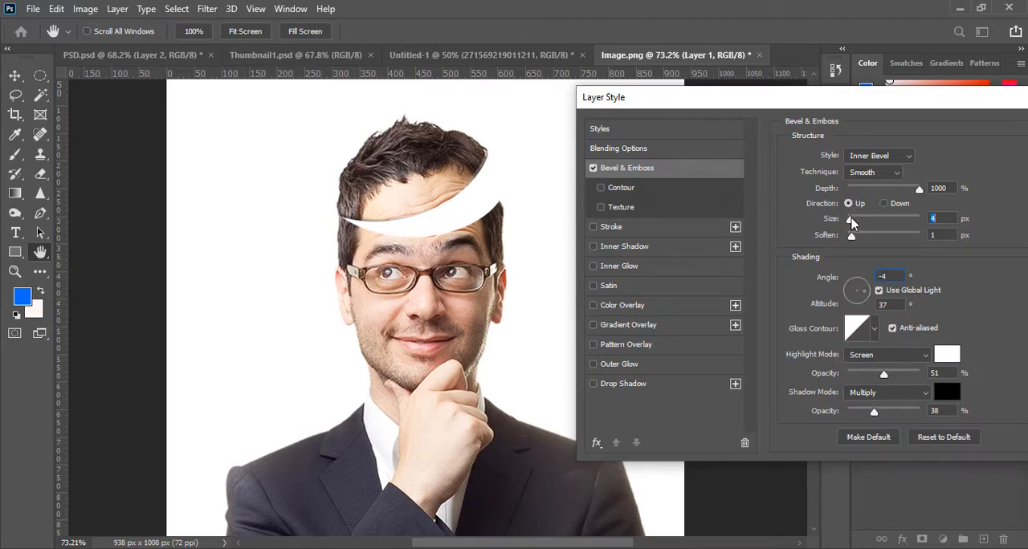
left_click(861, 293)
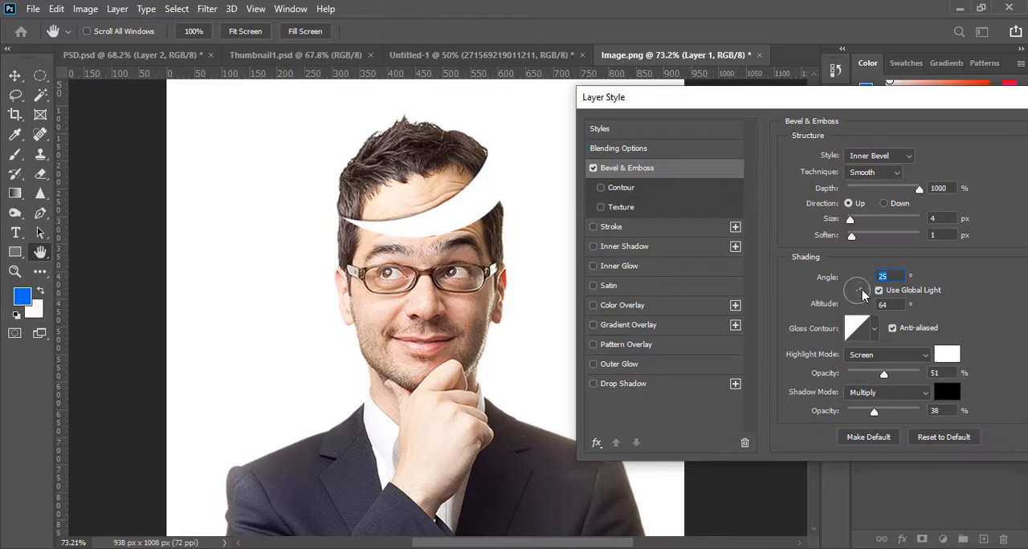
left_click(866, 294)
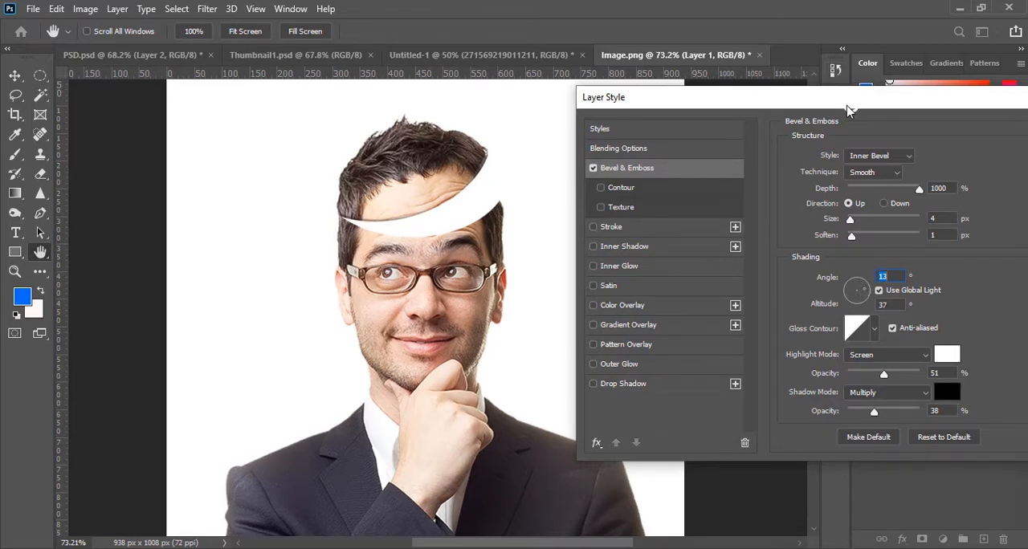
left_click_drag(851, 110, 721, 110)
left_click(985, 126)
- Apply an Inner Bevel from Bevel & Emboss to the layer with the man's face and body
key("v")
left_click(438, 299)
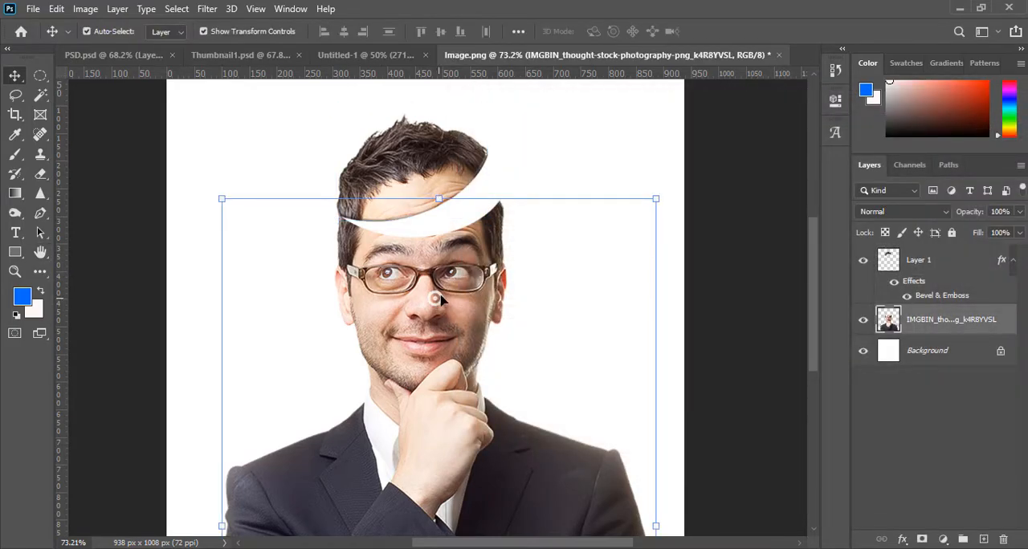
right_click(925, 317)
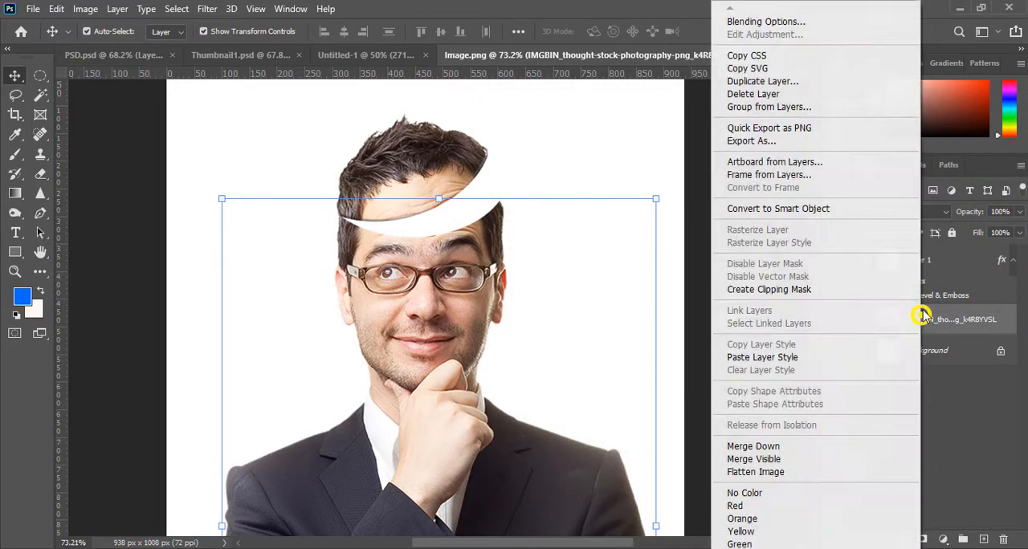
left_click(772, 22)
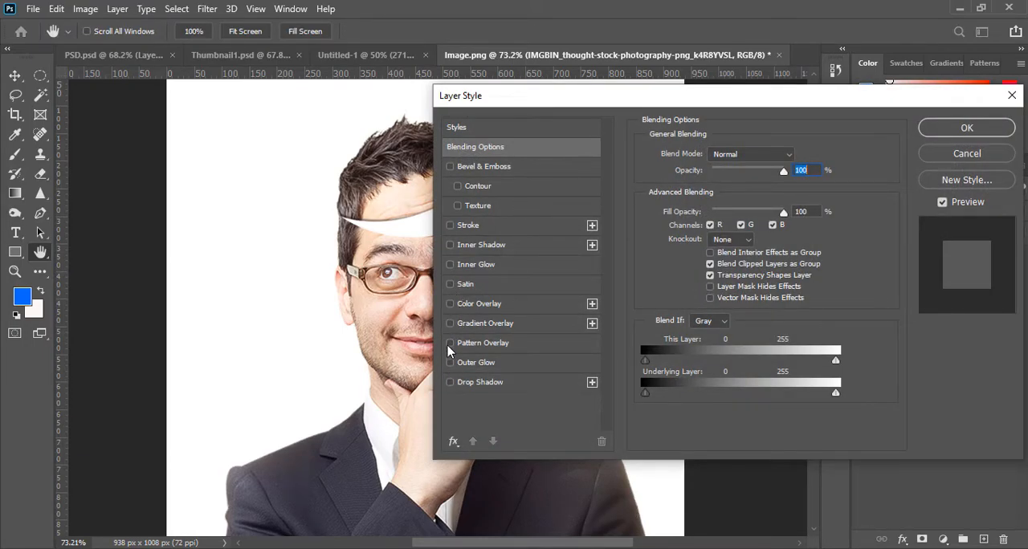
left_click_drag(506, 95, 616, 71)
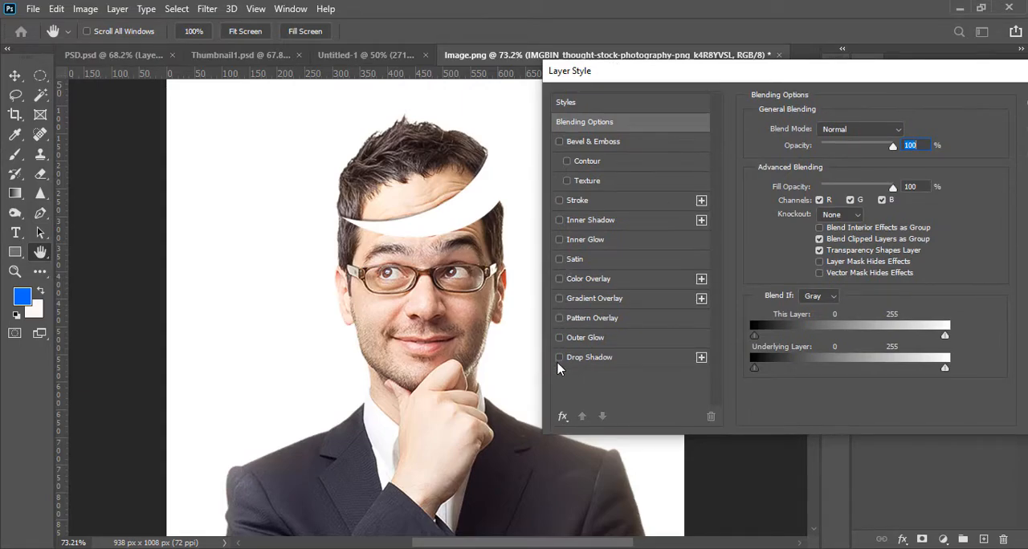
left_click(560, 141)
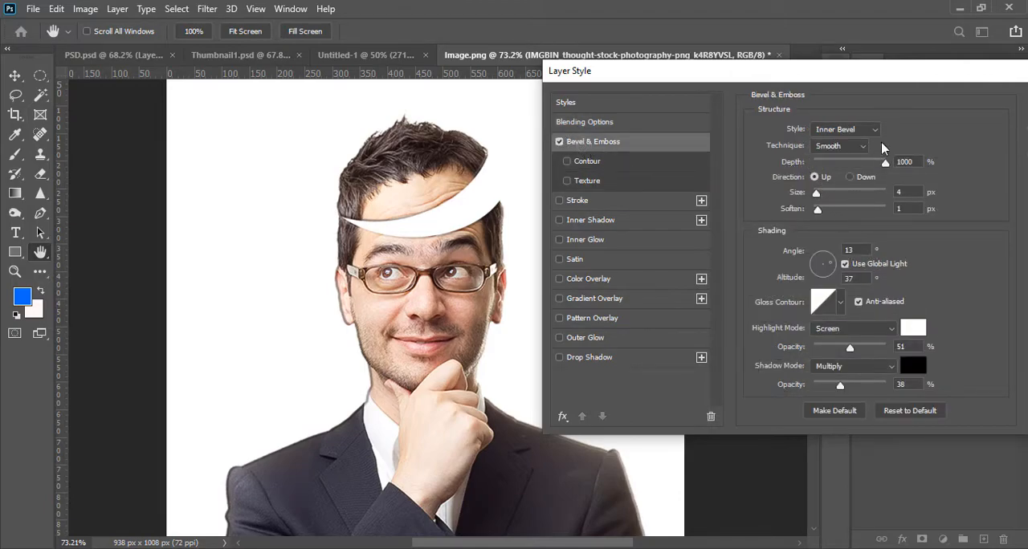
left_click_drag(855, 67, 755, 80)
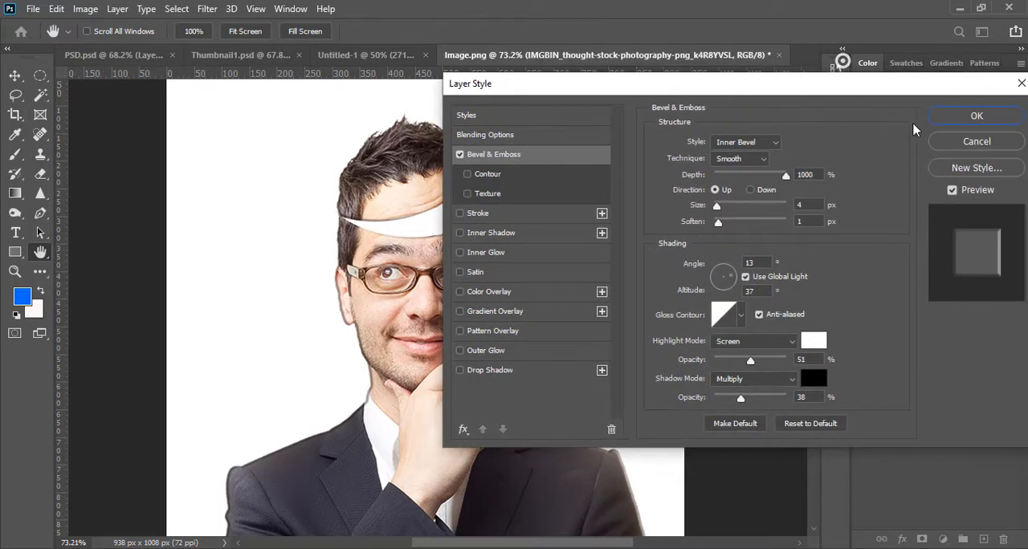
left_click(976, 116)
- Convert the face and body layer's Bevel & Emboss effect into separate highlight and shadow layers
right_click(920, 343)
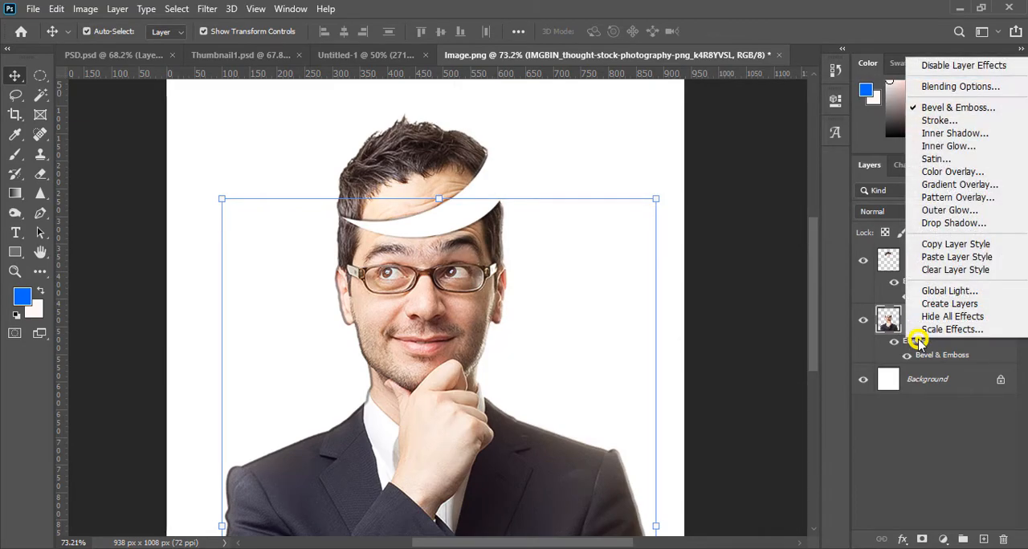
left_click(948, 304)
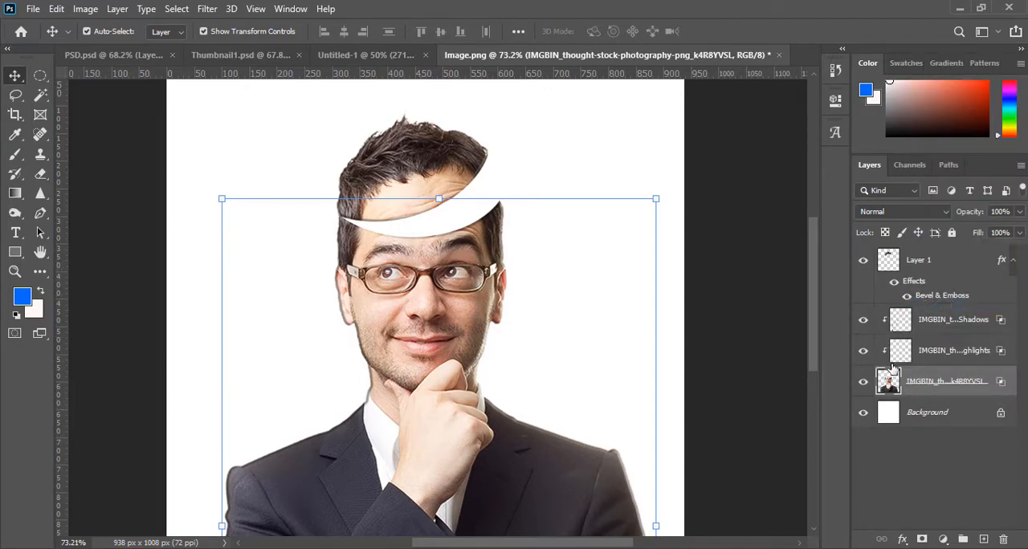
- Examine what the Inner Bevel Highlights layer contributes by hiding and showing it repeatedly
left_click(921, 362)
left_click(861, 351)
left_click(862, 350)
left_click(861, 351)
left_click(861, 351)
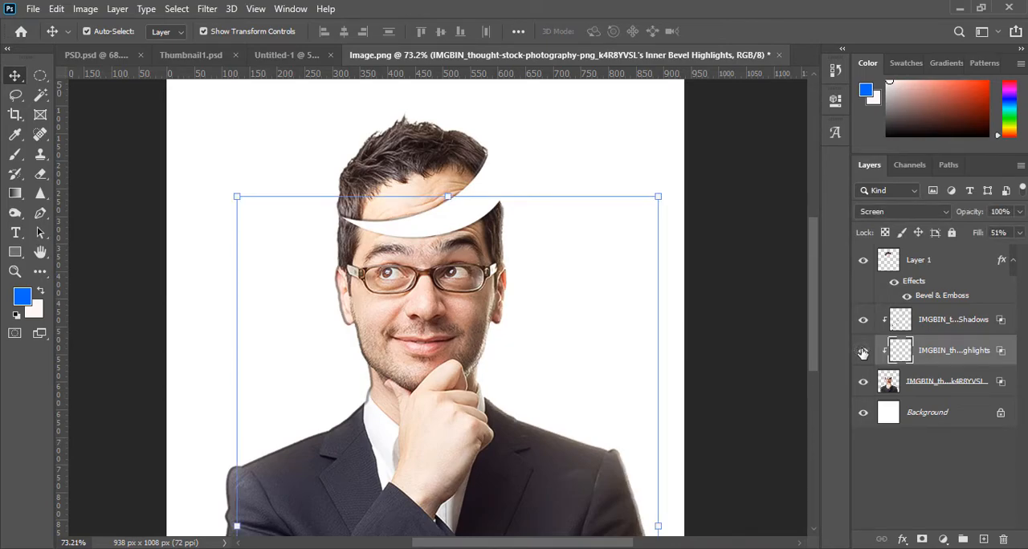
left_click(862, 350)
left_click(862, 350)
- Check the Inner Bevel Shadows layer's effect and add a layer mask to it
left_click(923, 326)
left_click(863, 320)
left_click(863, 320)
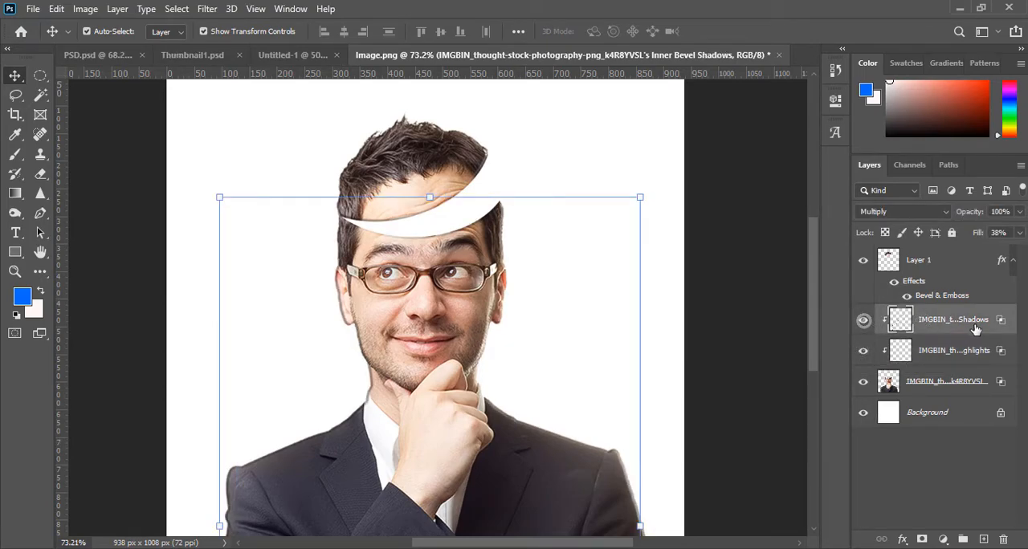
left_click(921, 539)
key("ctrl+0")
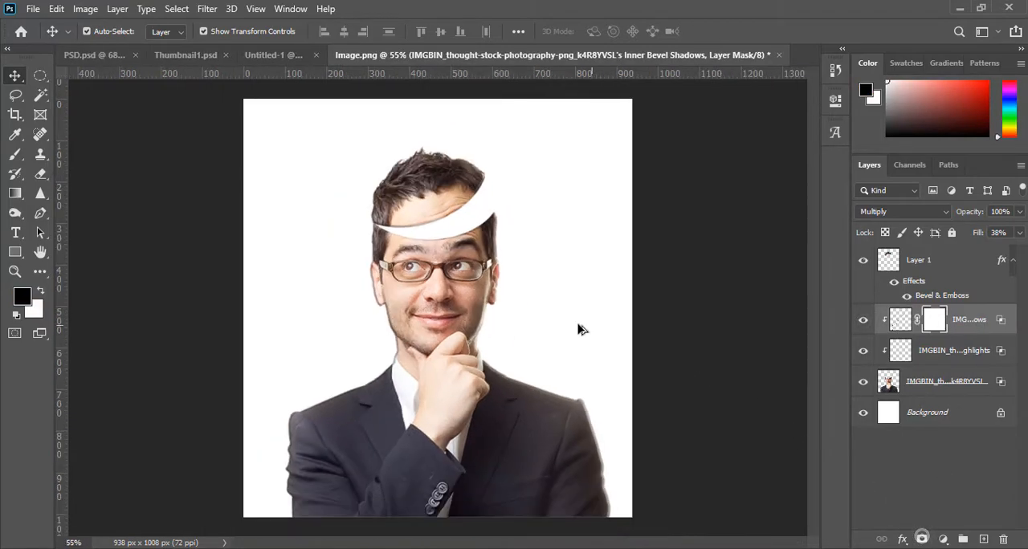
- Set up the Brush tool with a size of 165 px and a hardness of 91% for the shadow mask
left_click(16, 154)
right_click(343, 298)
left_click_drag(462, 366, 511, 368)
left_click_drag(502, 335, 486, 335)
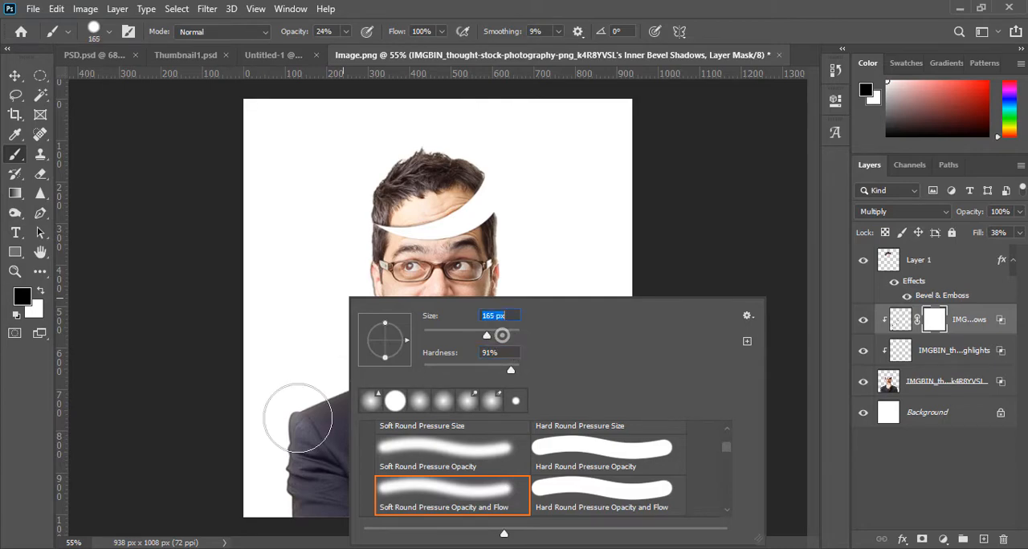
key("Return")
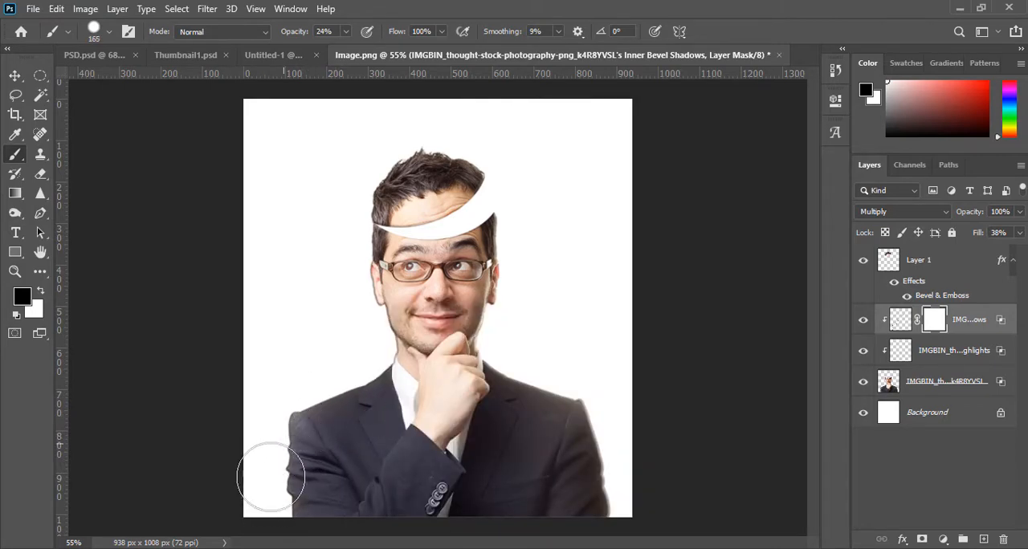
- Mask the Inner Bevel Shadows off the lower face and body with black at 100% brush opacity, and select the Inner Bevel Highlights layer
left_click(345, 32)
left_click_drag(350, 48, 450, 58)
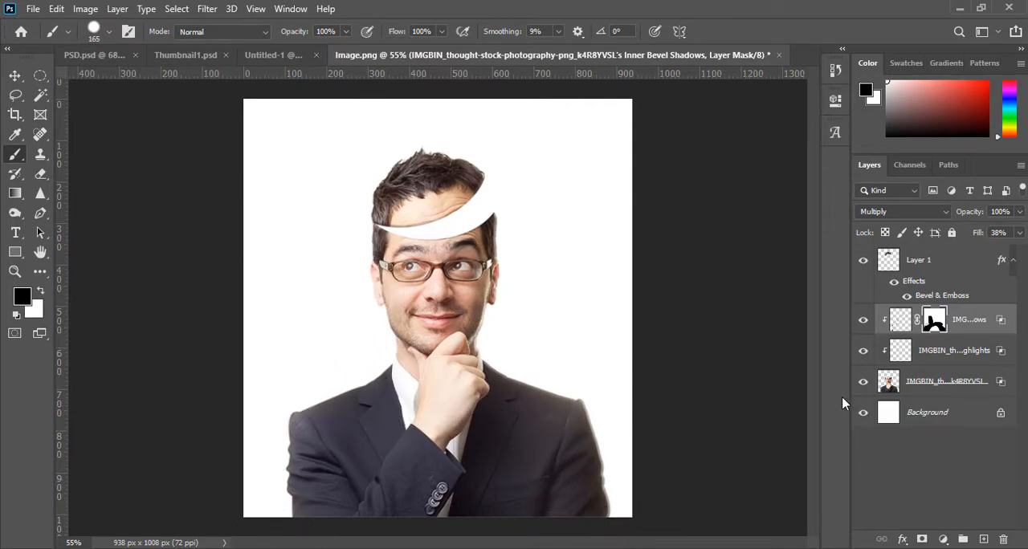
left_click(951, 350)
mouse_move(470, 329)
left_mouse_down()
mouse_move(586, 425)
mouse_move(570, 428)
left_mouse_up()
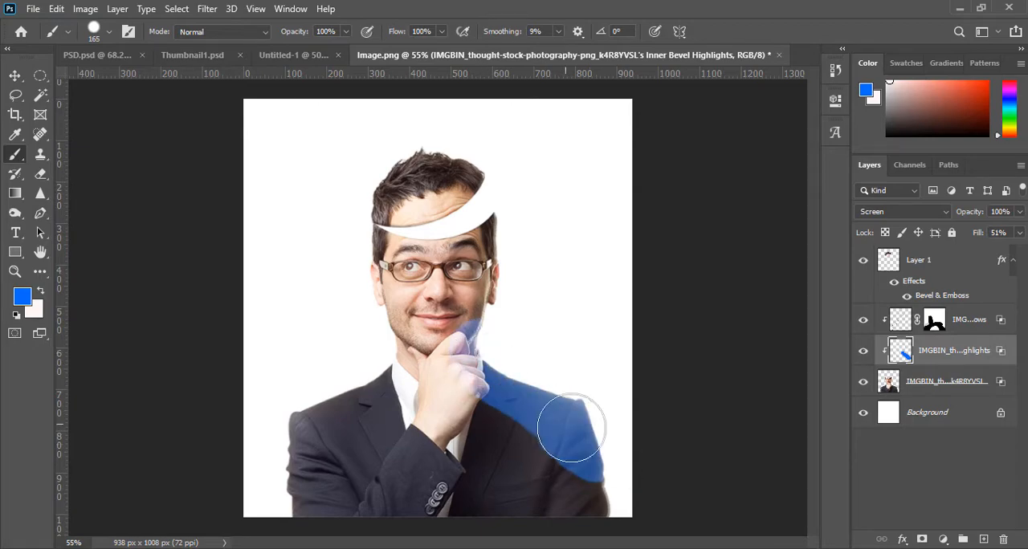
key("ctrl+z")
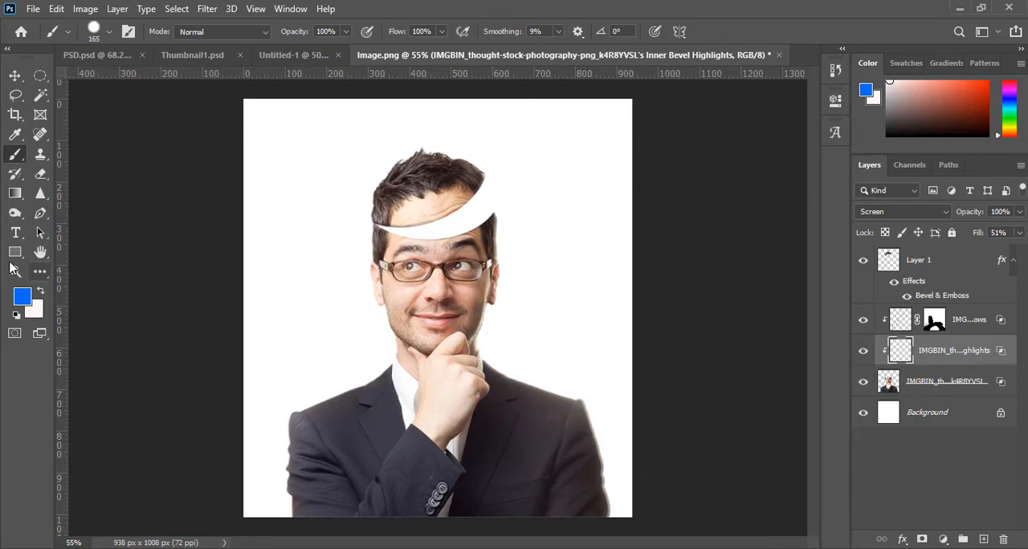
left_click(26, 298)
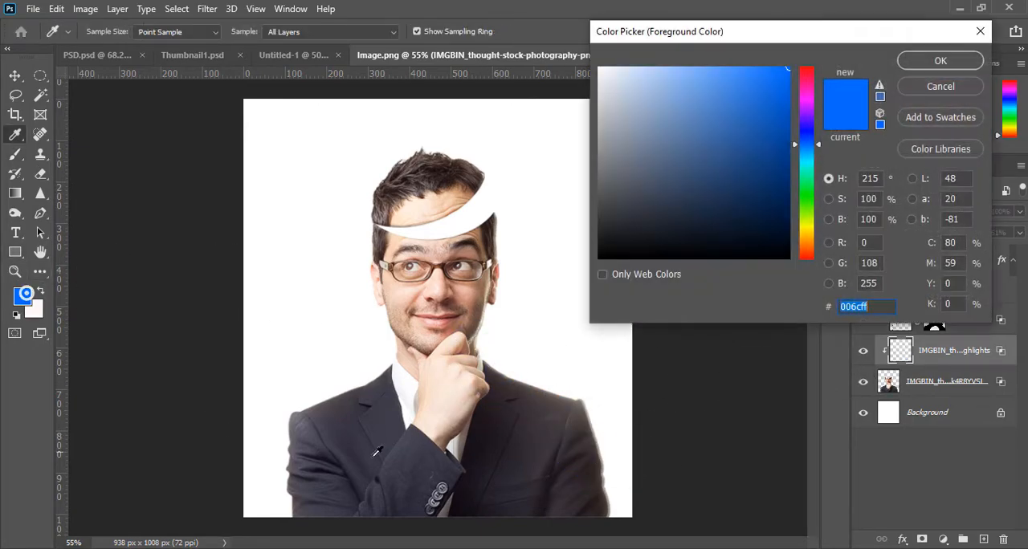
left_click(954, 87)
- Add a layer mask to the Inner Bevel Highlights layer and paint it black over the face sides and body
left_click(922, 539)
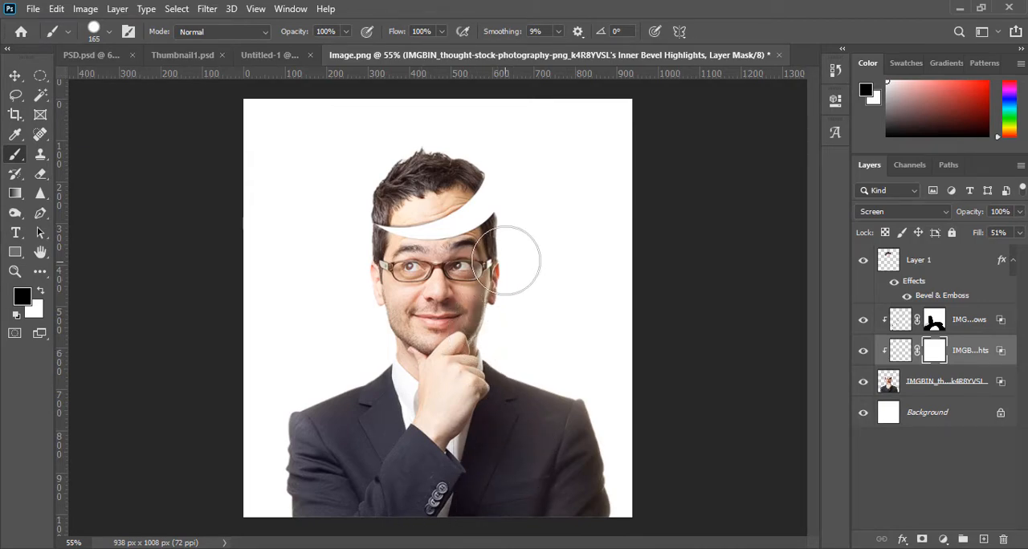
mouse_move(372, 293)
left_mouse_down()
mouse_move(372, 400)
mouse_move(284, 485)
mouse_move(536, 527)
mouse_move(555, 400)
left_mouse_up()
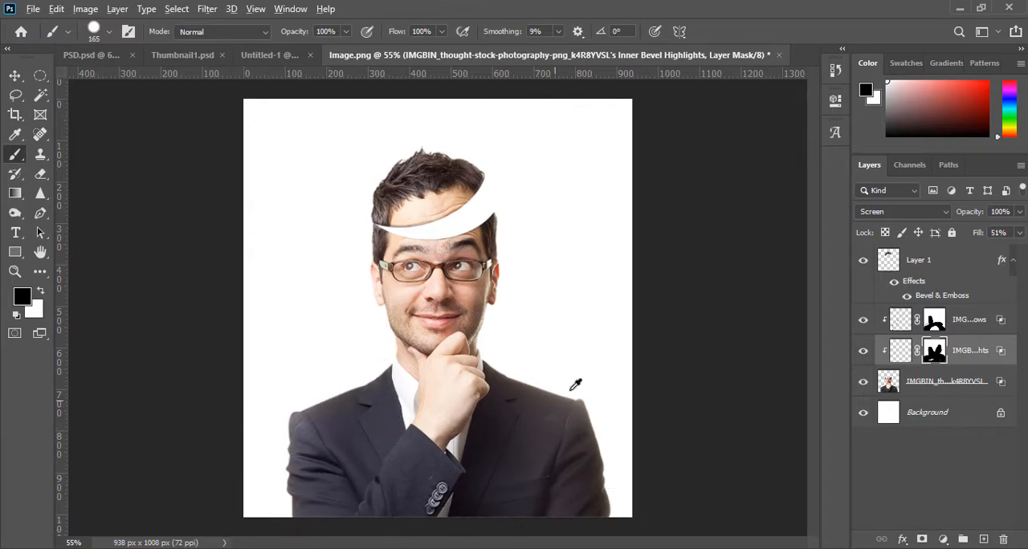
scroll(550, 376, "up", 3)
scroll(522, 301, "up", 1)
scroll(604, 318, "down", 1)
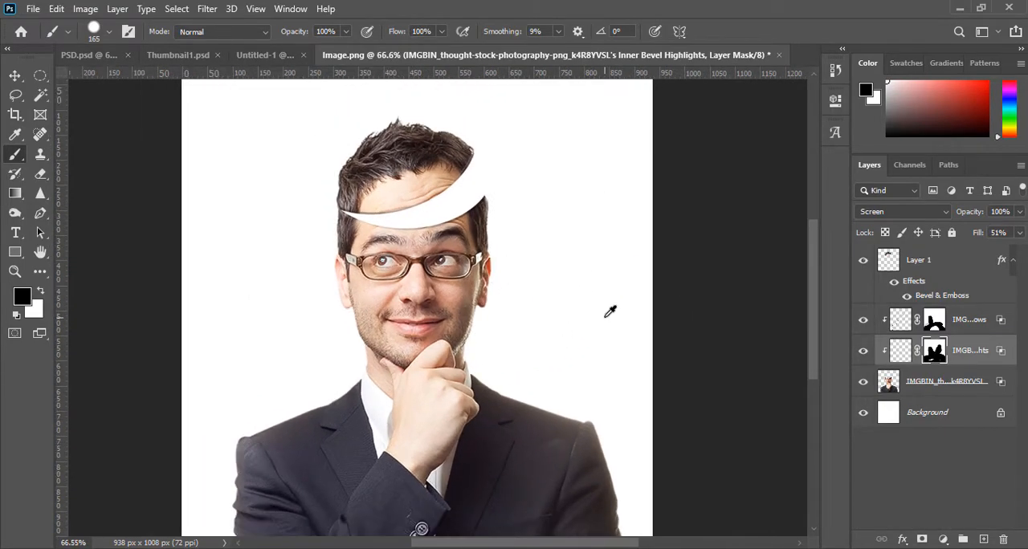
scroll(611, 311, "down", 1)
- Bring the zipper artwork from the Untitled-1 document into Image.png over the man's head
left_click(258, 52)
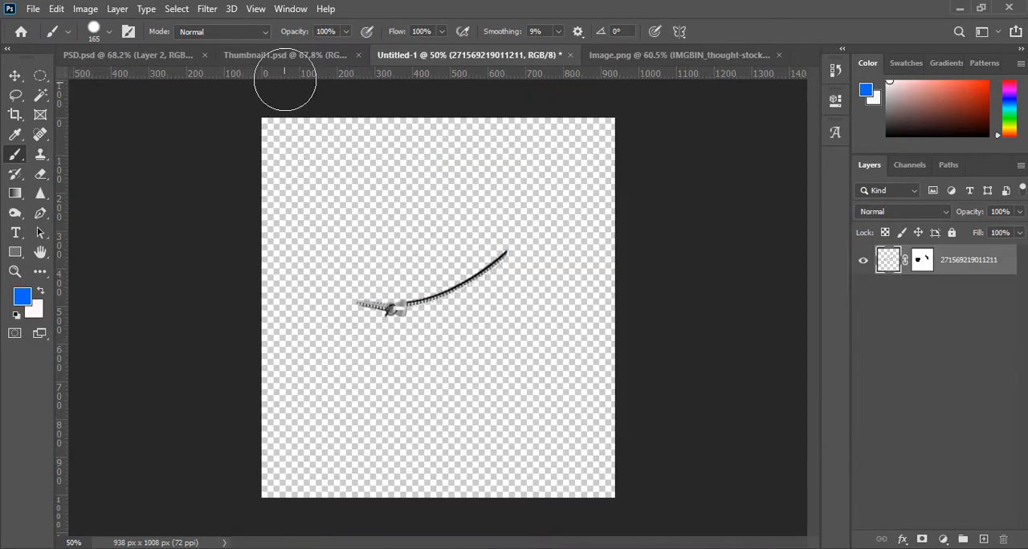
scroll(452, 322, "up", 1)
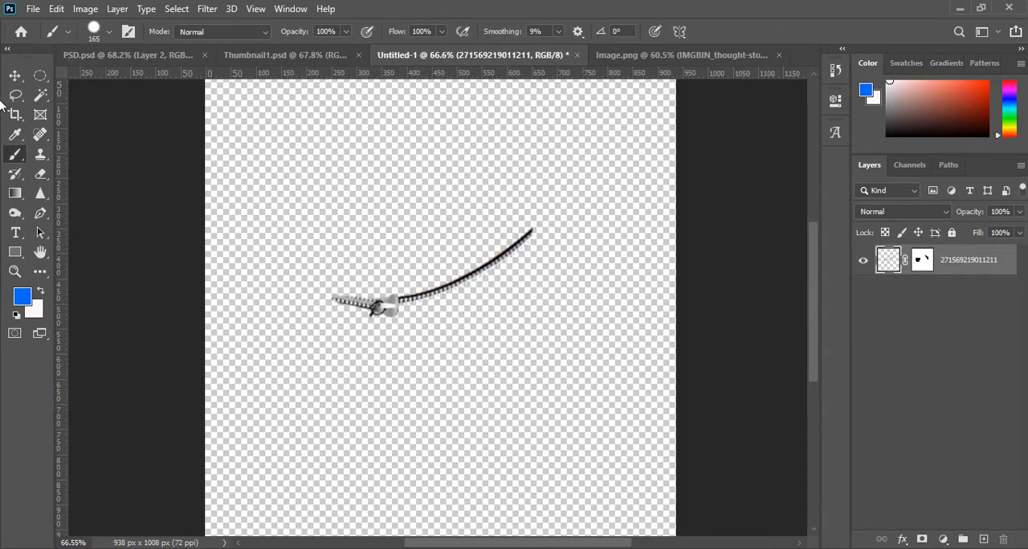
left_click(14, 76)
left_click_drag(427, 295, 436, 220)
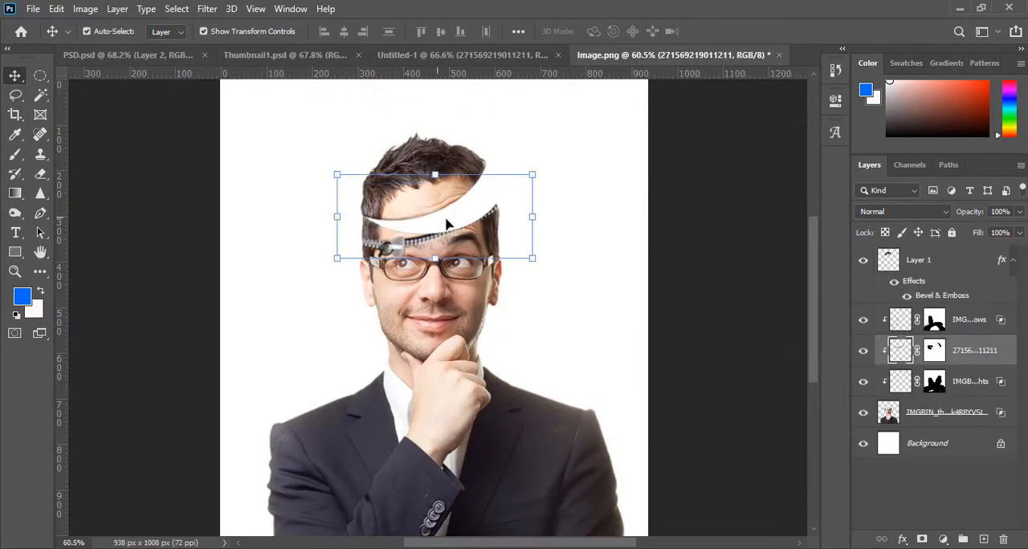
- Move the zipper up to the cut in the head and bring its layer above Layer 1
scroll(402, 249, "up", 3)
left_click_drag(388, 263, 411, 214)
left_click_drag(943, 353, 959, 262)
scroll(769, 241, "up", 3)
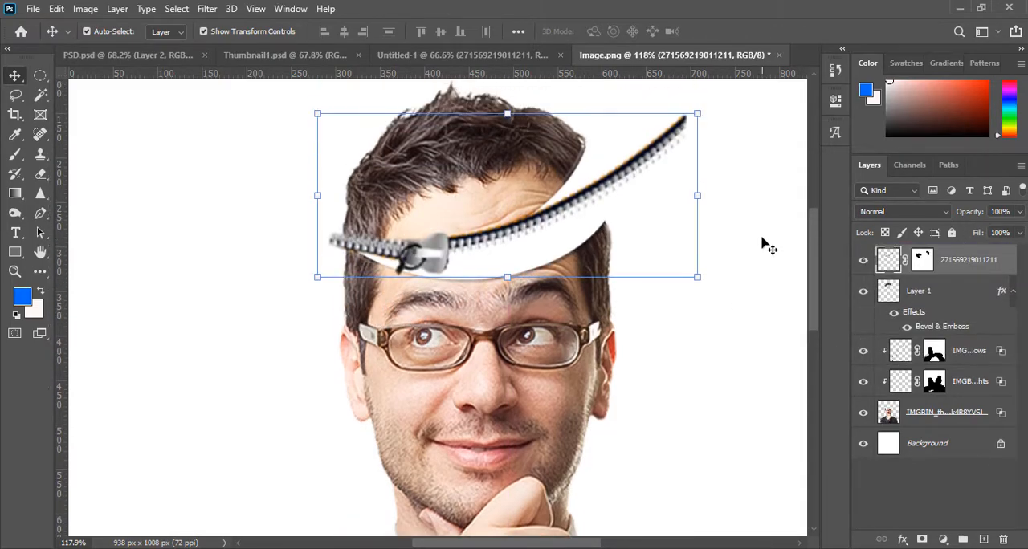
- Scale the zipper down to about 68%, tilt it about -2° and shift it onto the upper head piece's cut edge
left_click_drag(699, 231, 525, 242)
left_click_drag(419, 238, 441, 259)
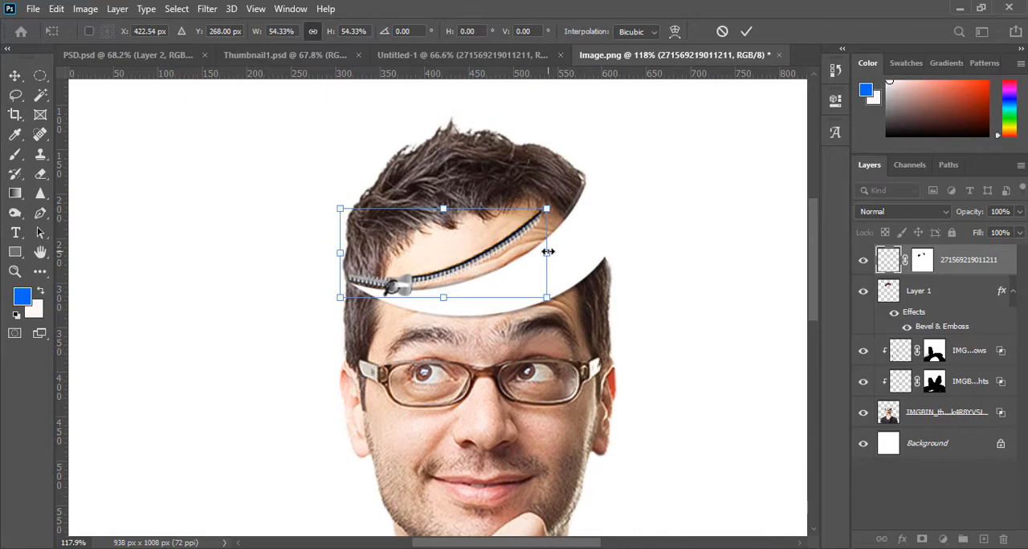
left_click_drag(548, 252, 597, 238)
key("Right")
left_click_drag(640, 325, 647, 321)
key("Up")
key("Left")
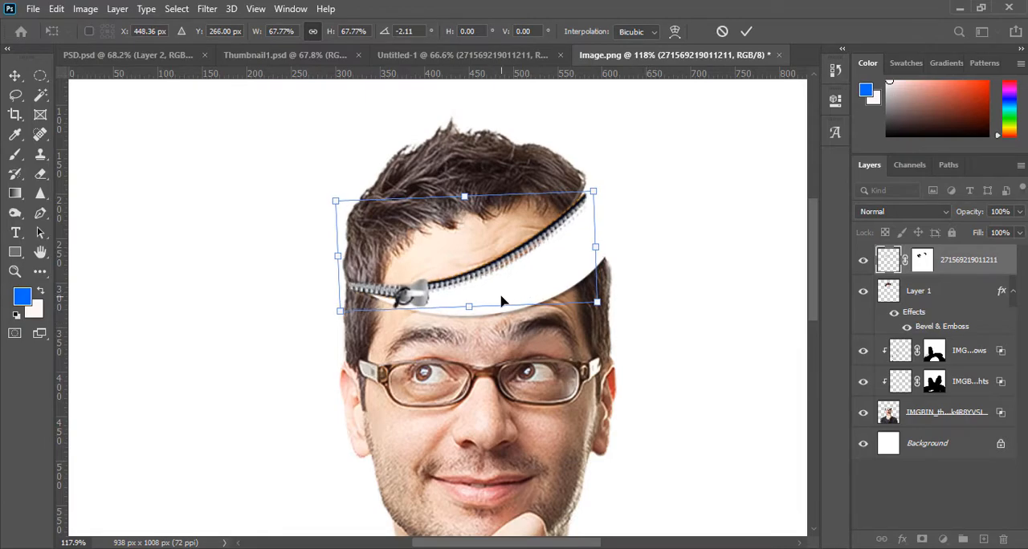
key("Left")
key("Left")
key("Left")
key("Left")
key("Left")
key("Left")
key("Left")
key("Left")
key("Left")
- Reduce the zipper to about 56%, rotate it to about 4.8° and align it with the forehead's cut edge, applying the transform
left_click_drag(580, 193, 552, 204)
left_click_drag(465, 234, 480, 242)
left_click_drag(569, 197, 567, 200)
left_click_drag(480, 251, 479, 261)
left_click_drag(572, 212, 576, 216)
key("Down")
key("Down")
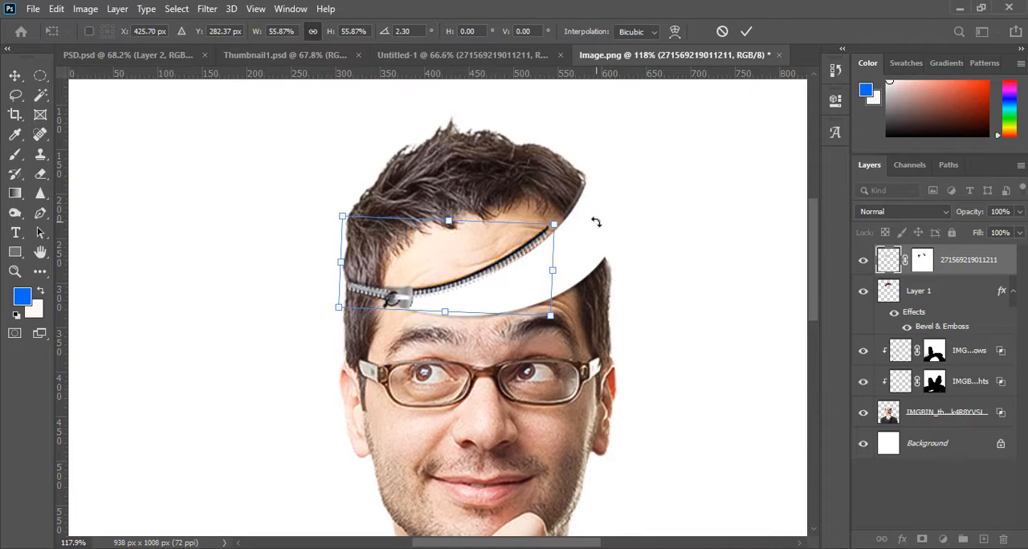
left_click_drag(598, 226, 596, 225)
key("Right")
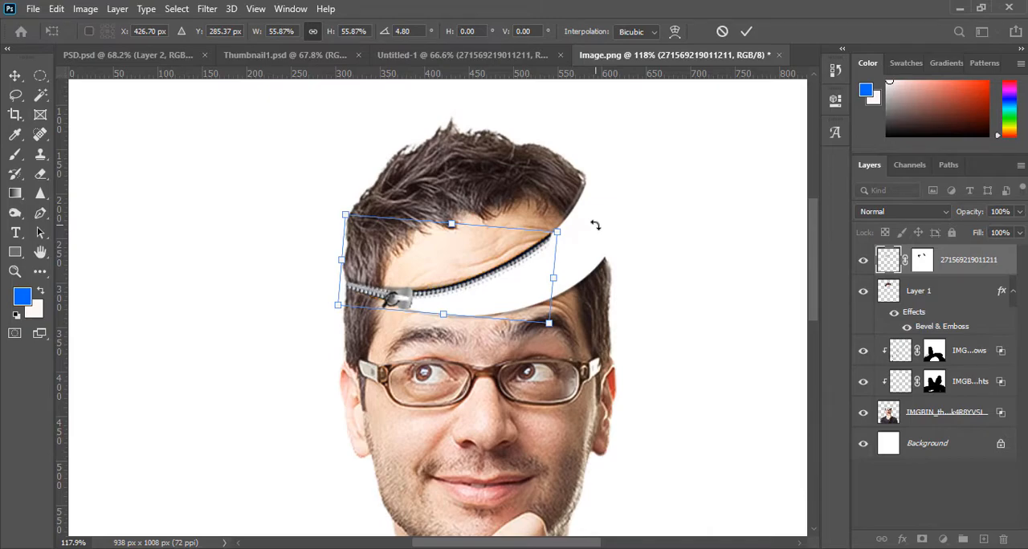
left_click(746, 31)
left_click(689, 241)
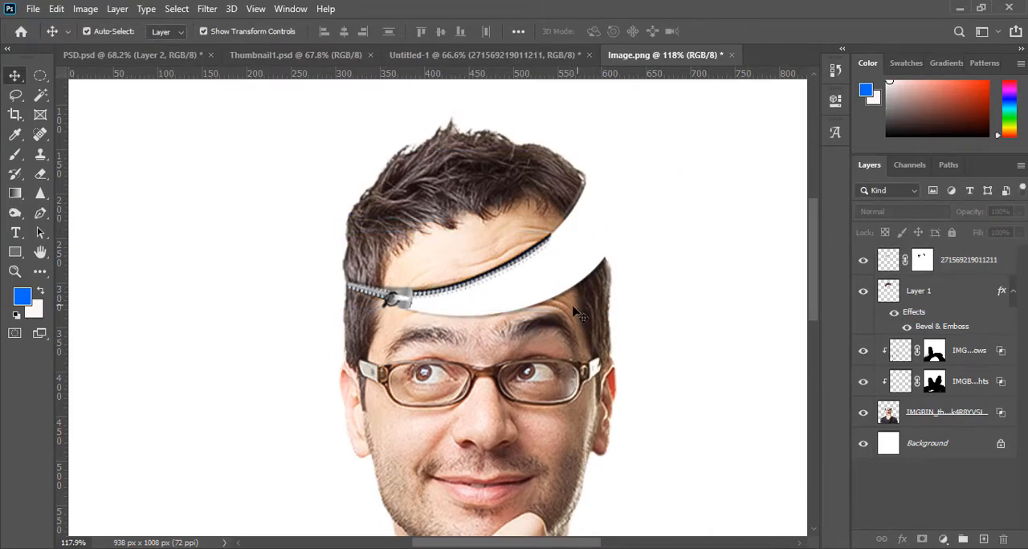
scroll(531, 265, "up", 2)
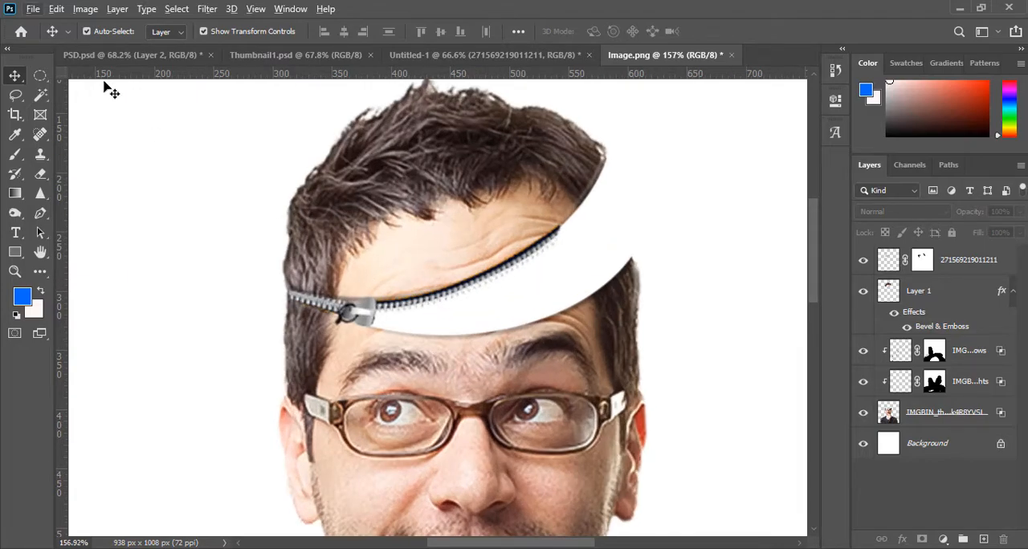
left_click(42, 77)
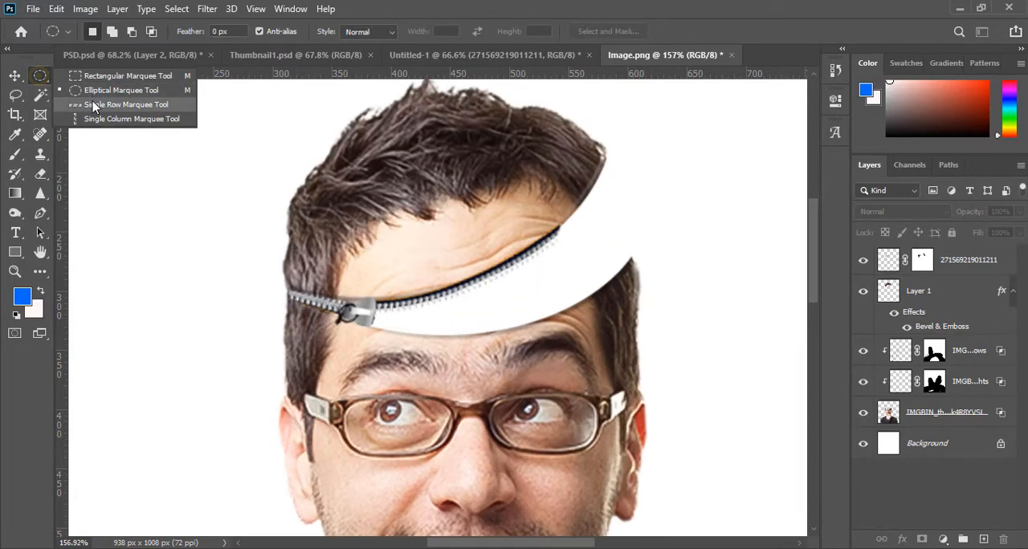
left_click(88, 77)
left_click_drag(404, 232, 582, 268)
left_click(540, 196)
- Select the upper end of the zipper teeth with the Lasso and copy it from the zipper layer to a new layer
left_click(15, 95)
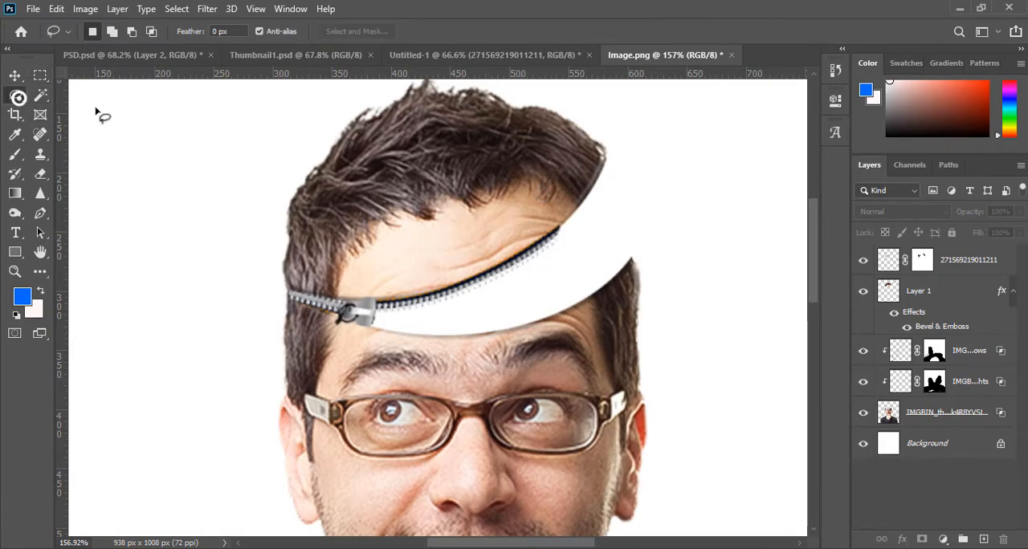
mouse_move(455, 258)
left_mouse_down()
mouse_move(449, 286)
mouse_move(479, 308)
mouse_move(573, 220)
mouse_move(542, 212)
mouse_move(455, 274)
left_mouse_up()
left_click(959, 265)
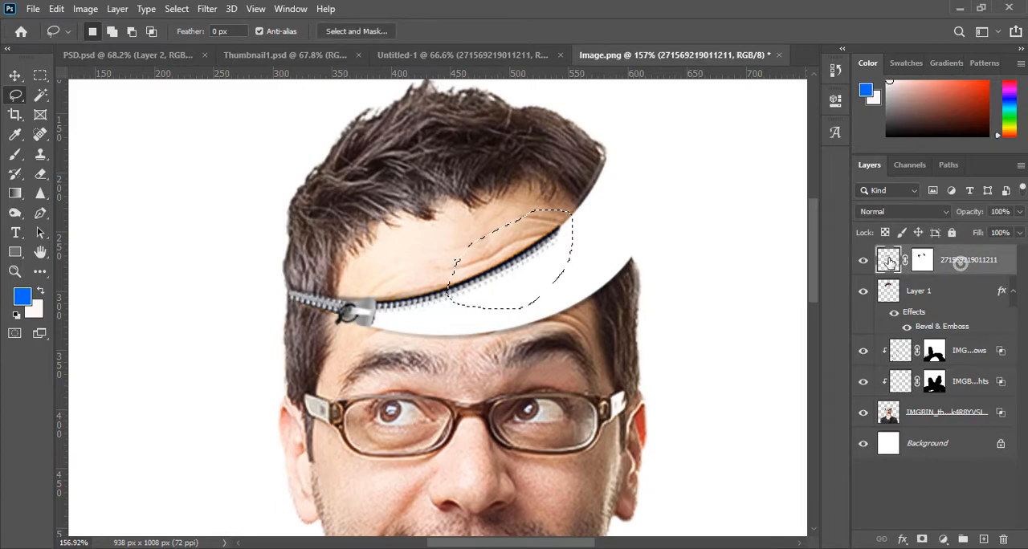
key("ctrl+j")
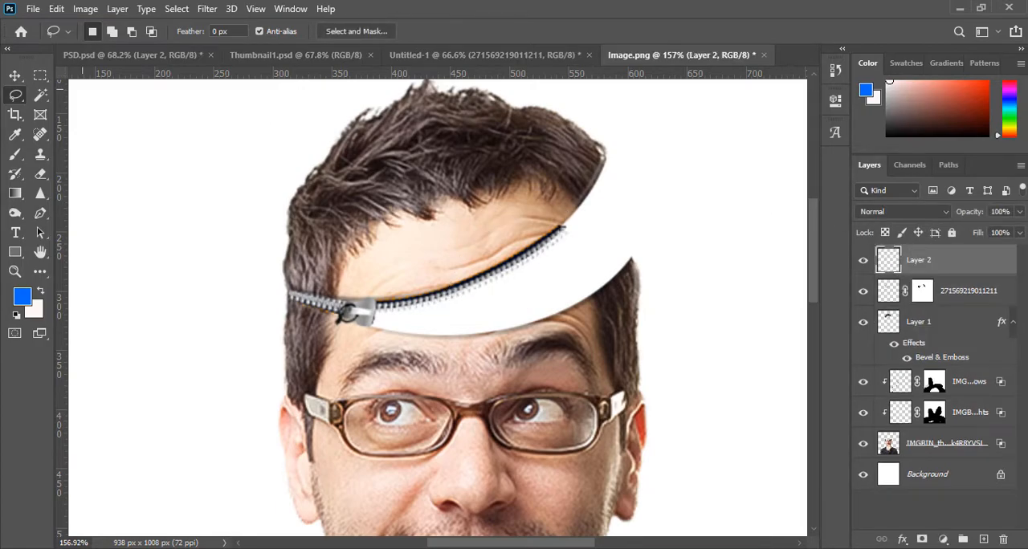
- Move the copied zipper piece to the zipper's upper end and rotate it about -25° to continue along the cut edge
left_click(15, 75)
left_click_drag(571, 236, 654, 188)
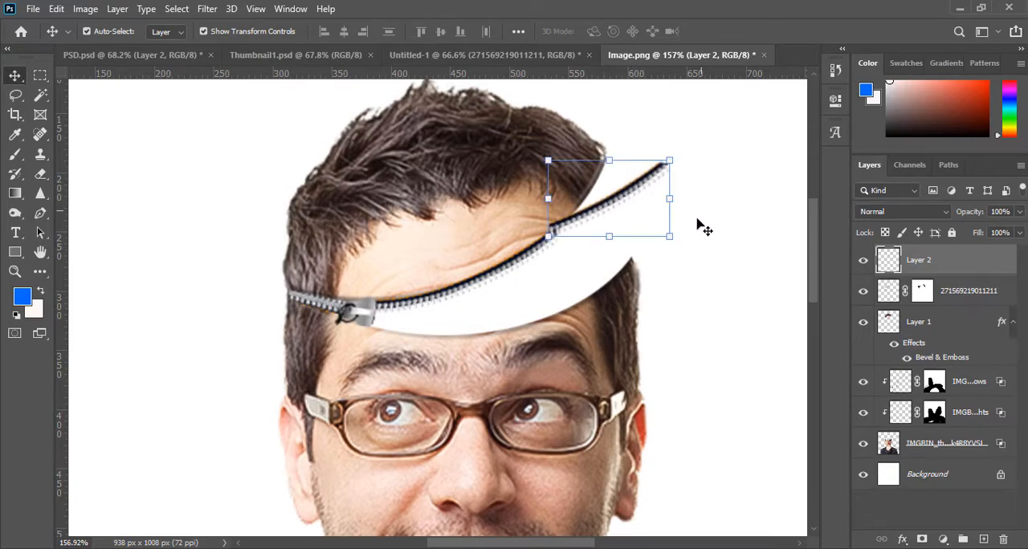
left_click_drag(683, 247, 609, 210)
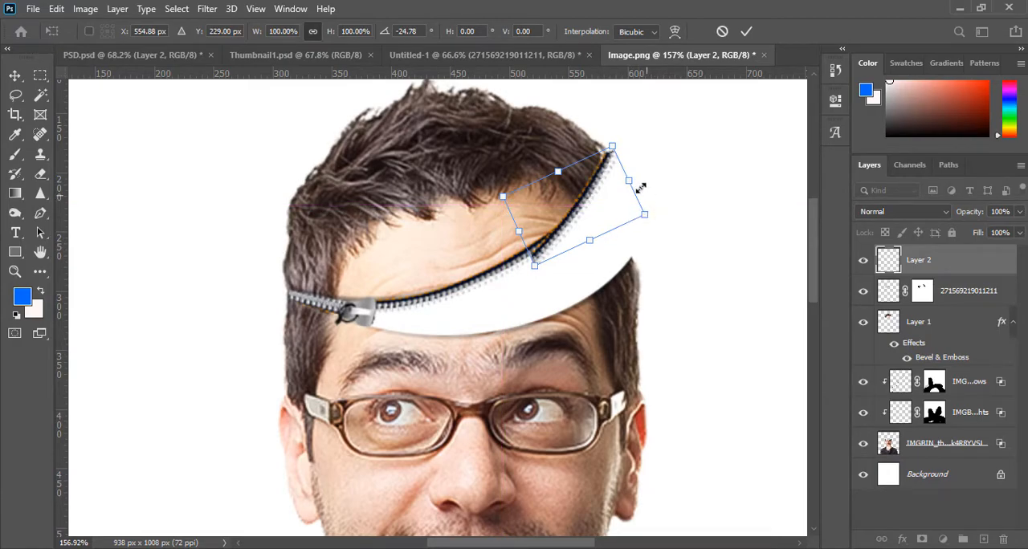
- Warp the copied zipper piece so its lower end joins the zipper and its tip meets the corner of the hair
right_click(597, 165)
left_click(624, 270)
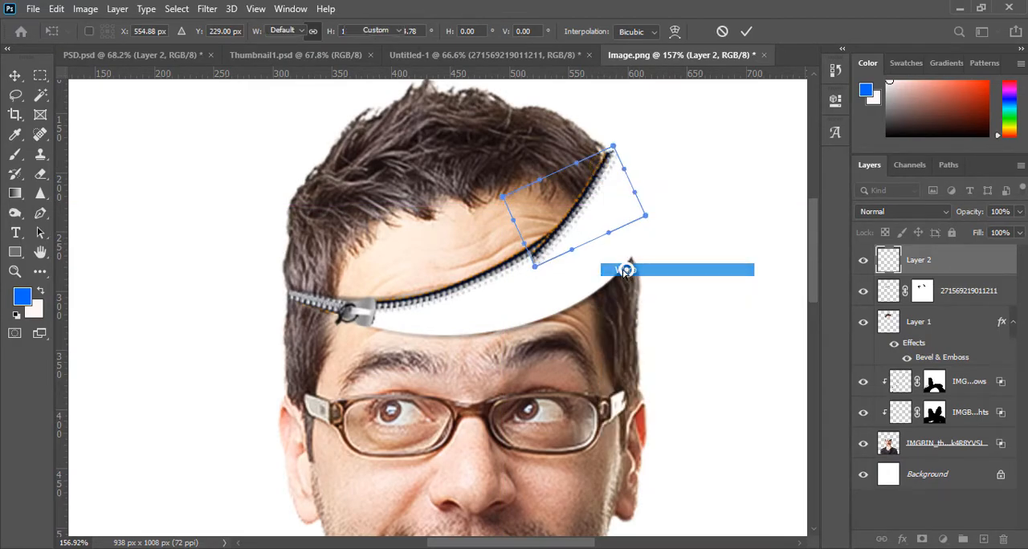
left_click_drag(536, 261, 536, 252)
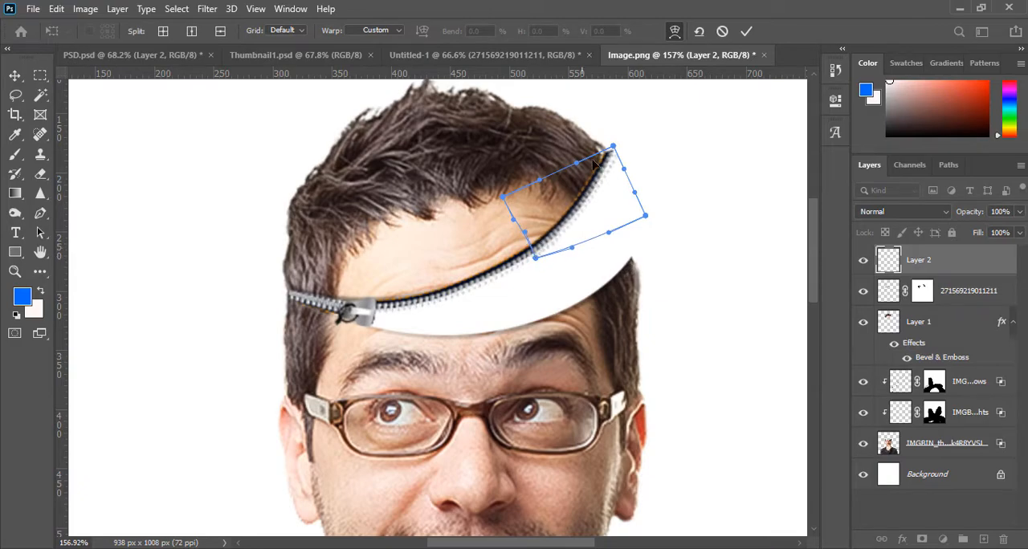
left_click_drag(612, 152, 605, 158)
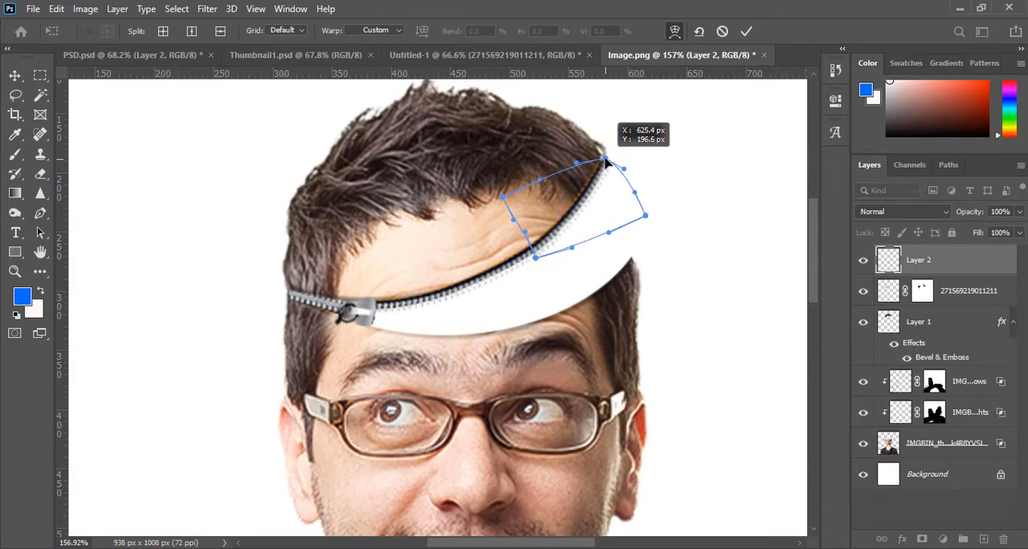
left_click(746, 32)
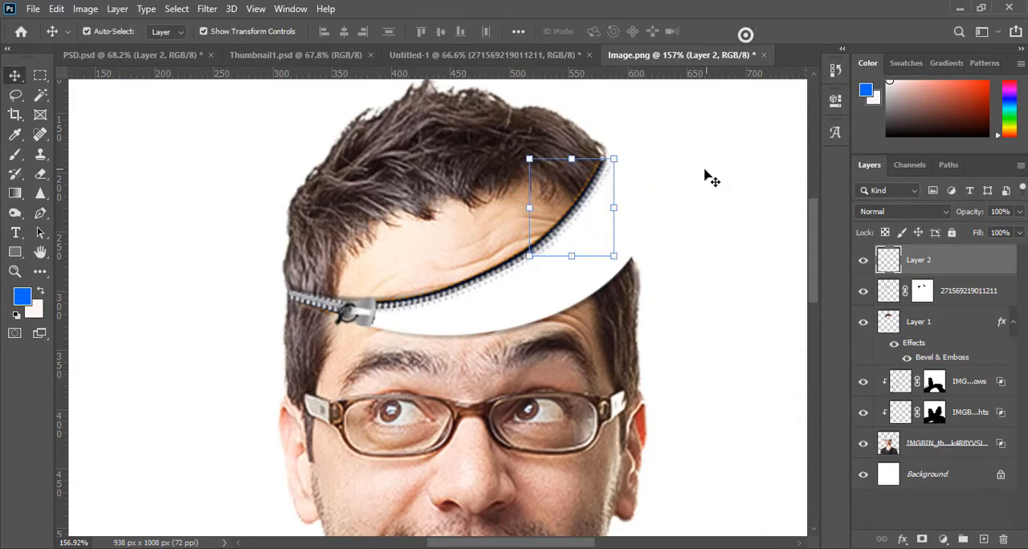
left_click(568, 230)
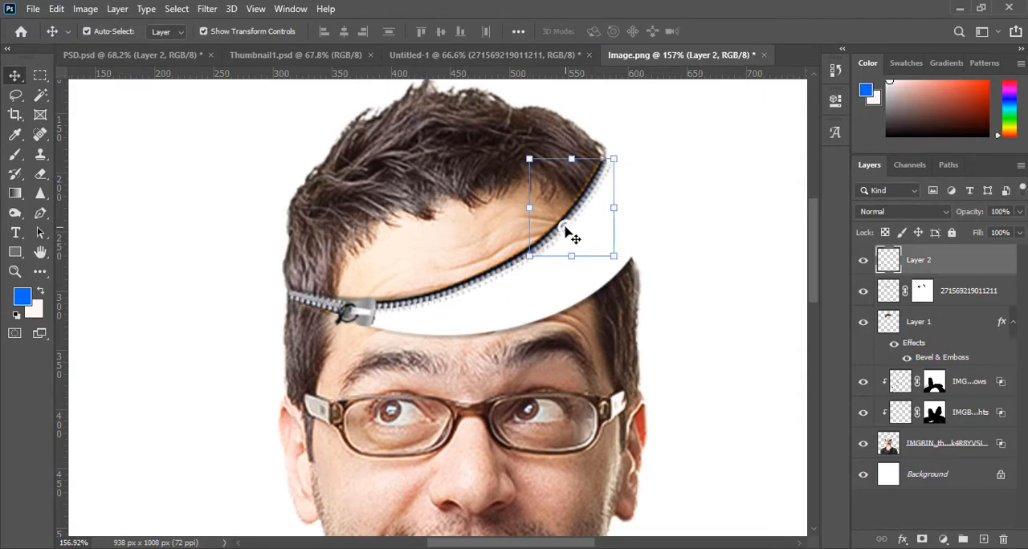
right_click(564, 217)
right_click(568, 155)
right_click(569, 153)
key("Escape")
- Refine the curve and tip of the copied zipper piece with another Warp to follow the cut edge closely
key("ctrl+t")
right_click(569, 173)
left_click(600, 274)
left_click_drag(551, 193, 552, 194)
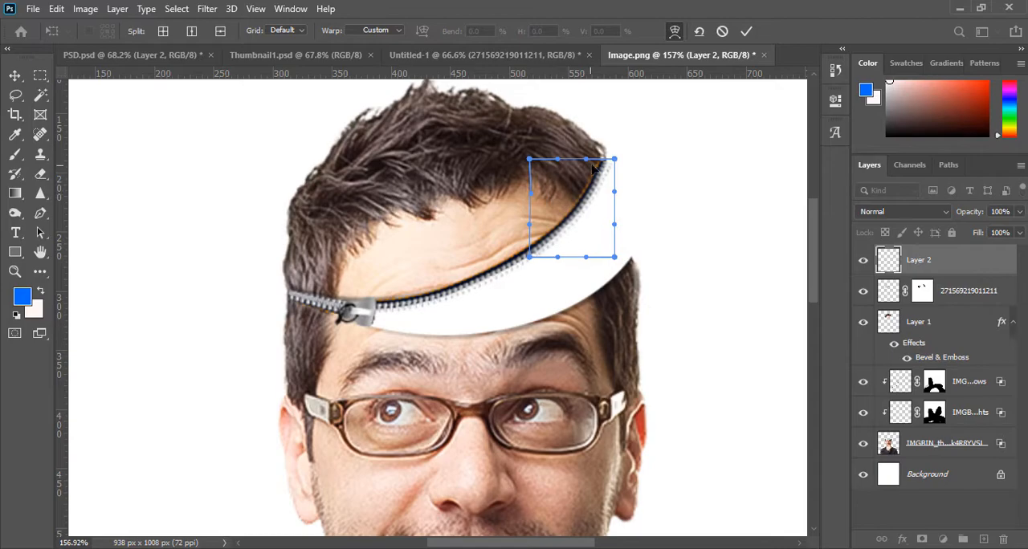
left_click_drag(602, 165, 604, 165)
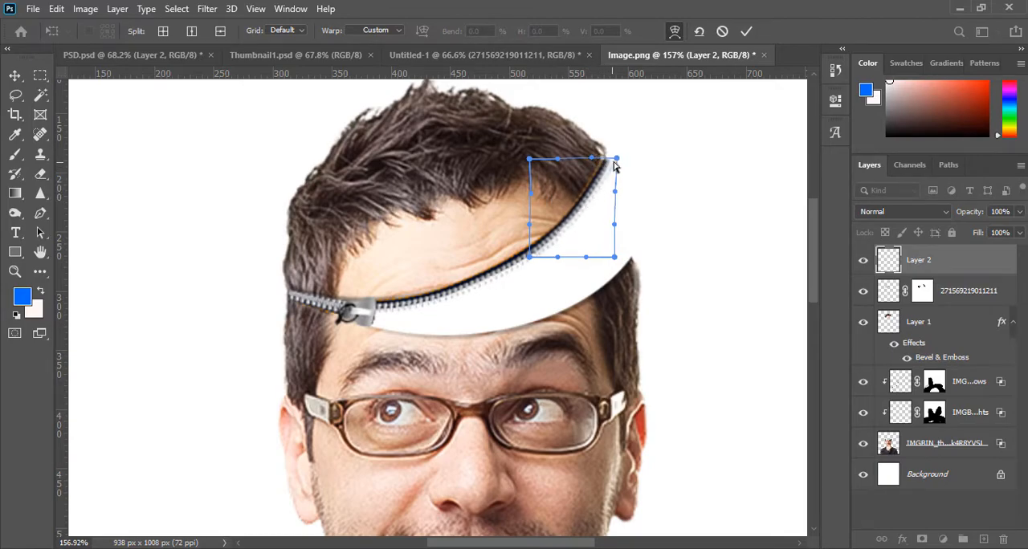
left_click_drag(617, 160, 604, 160)
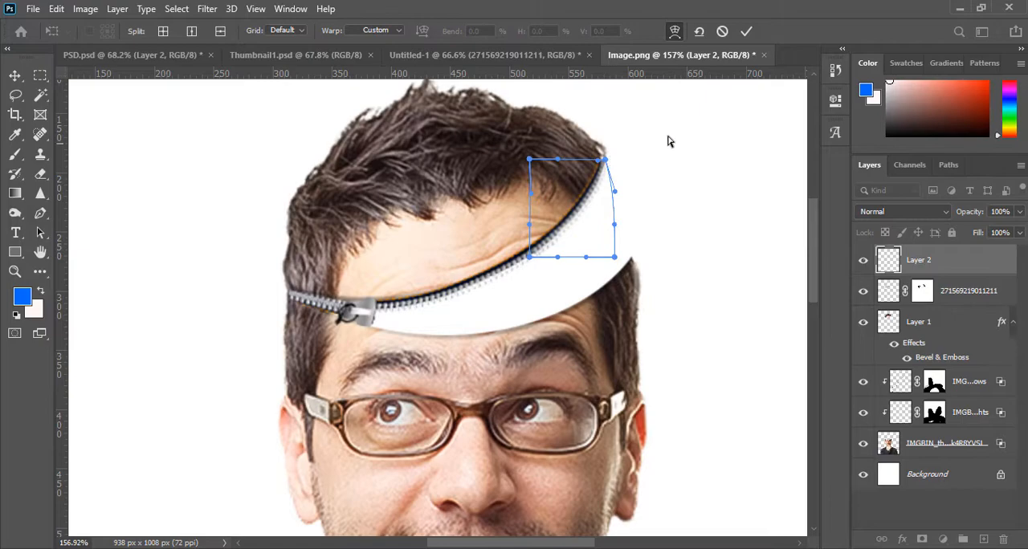
left_click(746, 31)
left_click(715, 291)
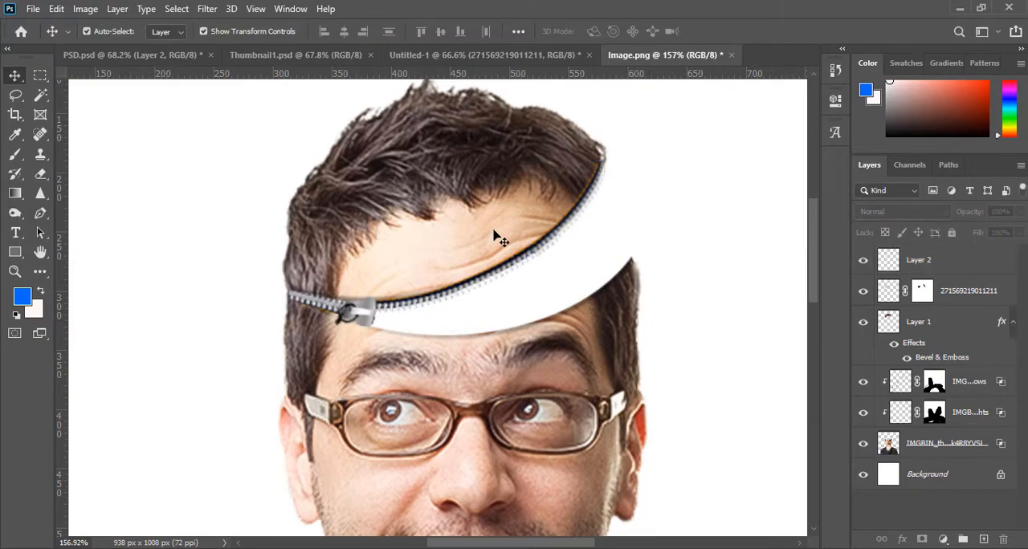
- Merge the zipper layer with the copied upper zipper piece, and duplicate the merged layer
scroll(501, 236, "down", 3)
scroll(477, 272, "up", 3)
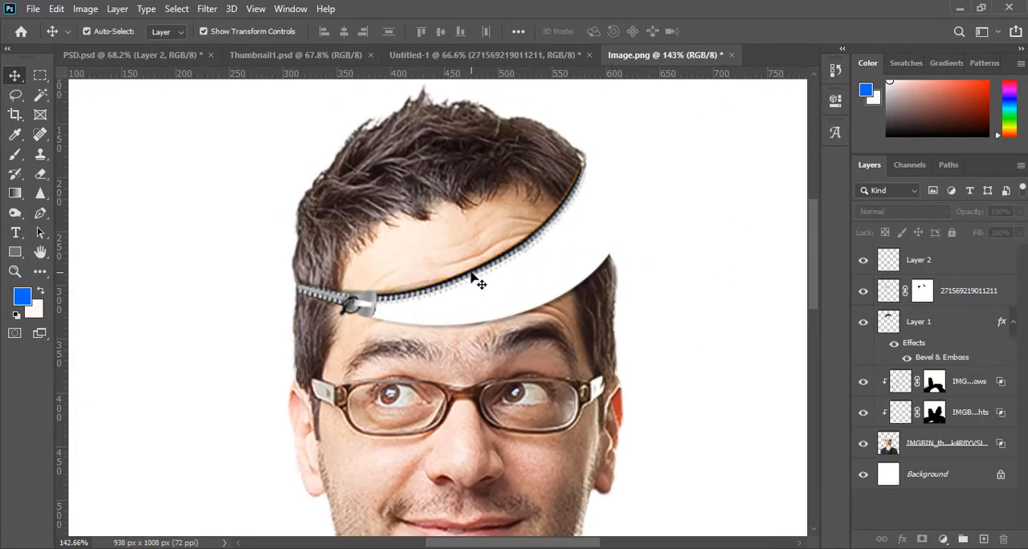
left_click(452, 285)
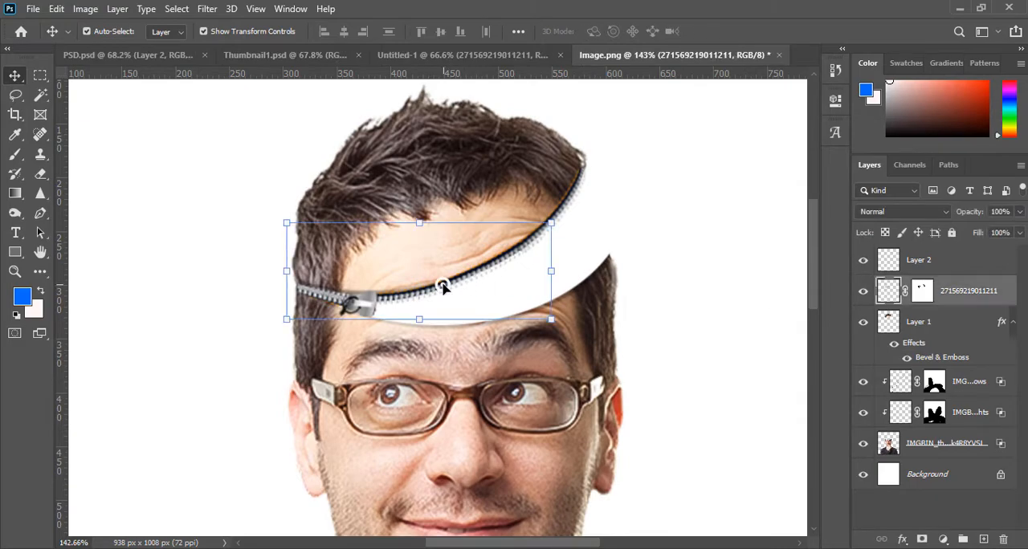
left_click(571, 197, "shift")
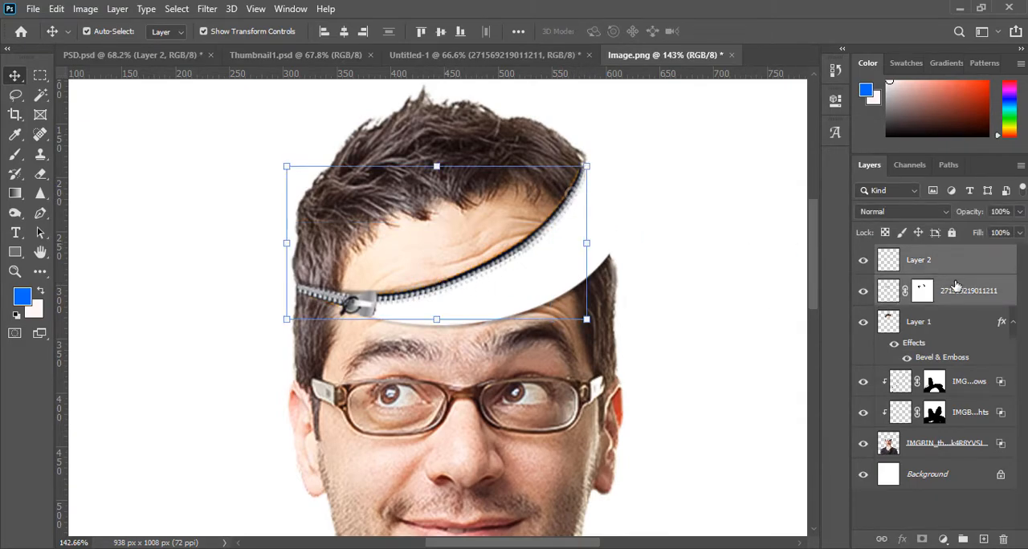
key("ctrl+e")
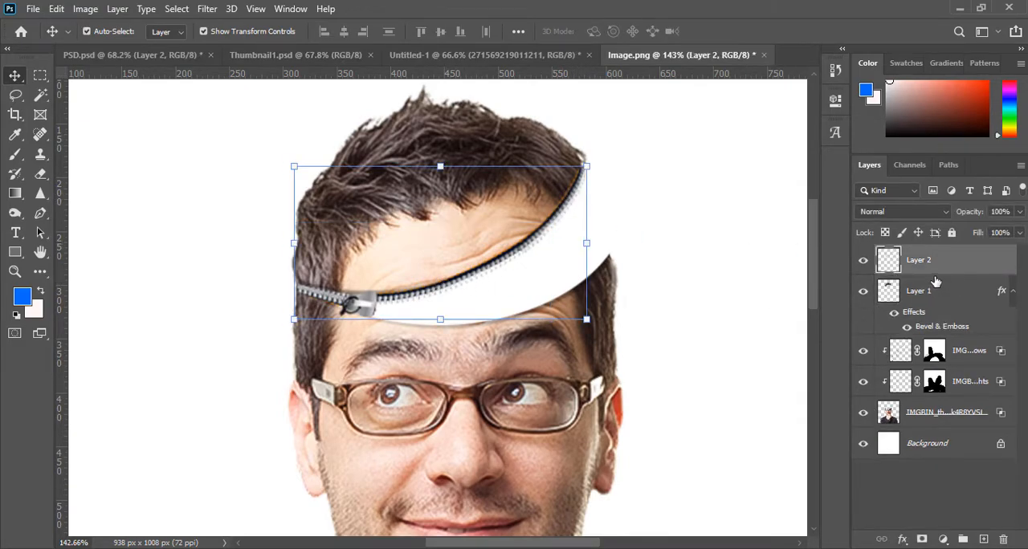
key("ctrl+j")
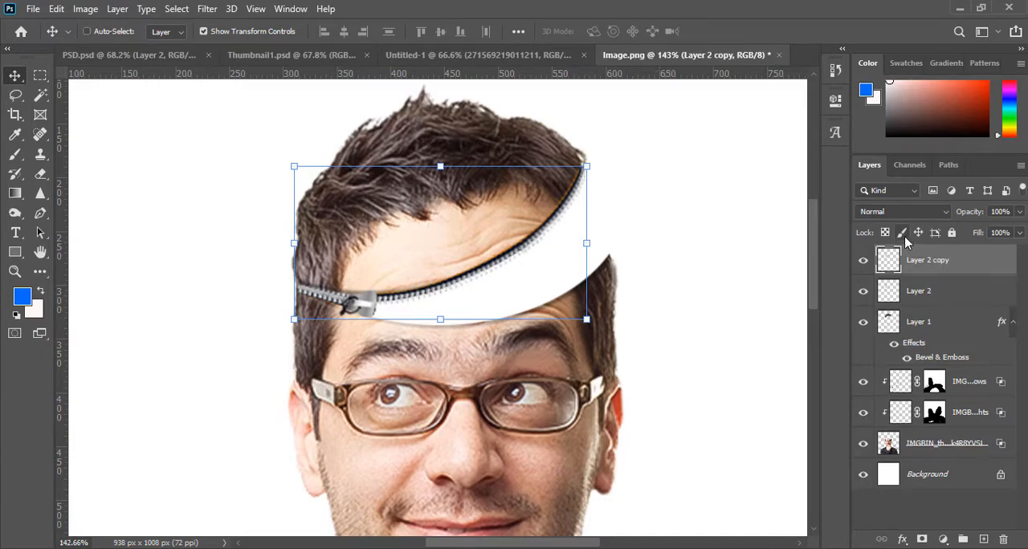
- Lasso the open zipper teeth beyond the slider on the duplicate layer and copy them to a new layer
left_click(16, 97)
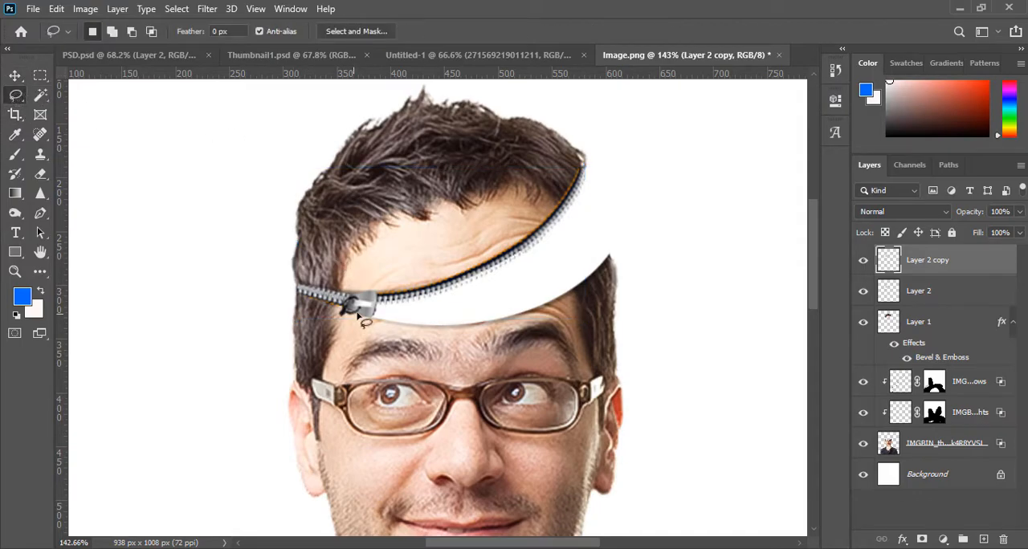
mouse_move(388, 288)
left_mouse_down()
mouse_move(518, 279)
mouse_move(618, 195)
mouse_move(628, 118)
mouse_move(538, 155)
mouse_move(387, 289)
left_mouse_up()
key("ctrl+j")
- Move the copied zipper teeth down to the lower cut edge and rotate them about 20° to follow it
left_click(14, 74)
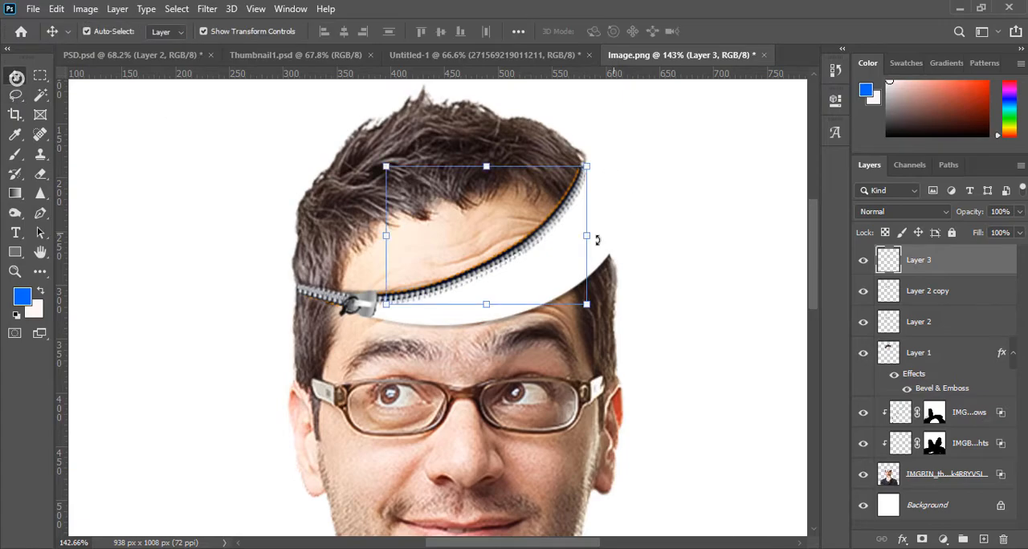
left_click_drag(533, 244, 538, 258)
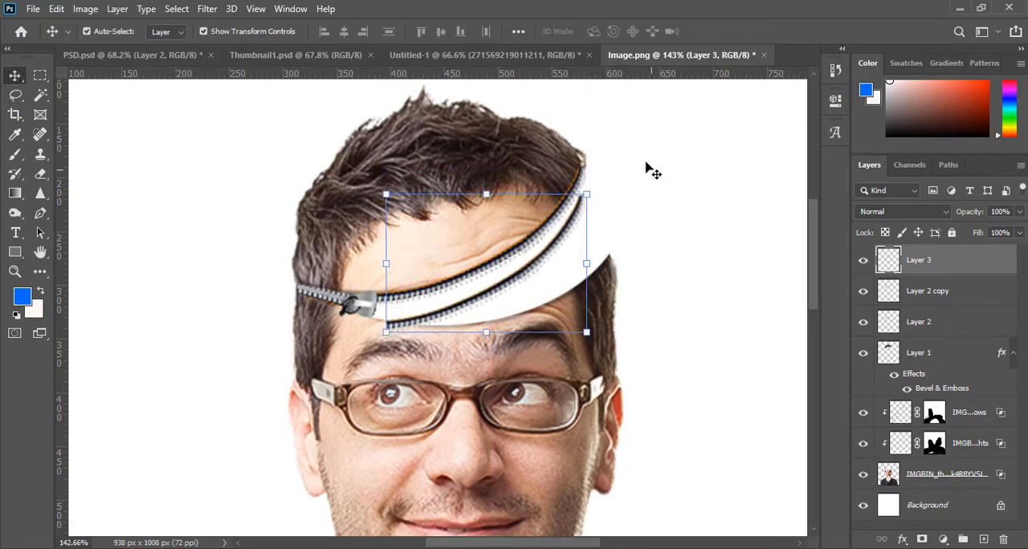
left_click_drag(599, 186, 624, 202)
left_click_drag(560, 259, 551, 269)
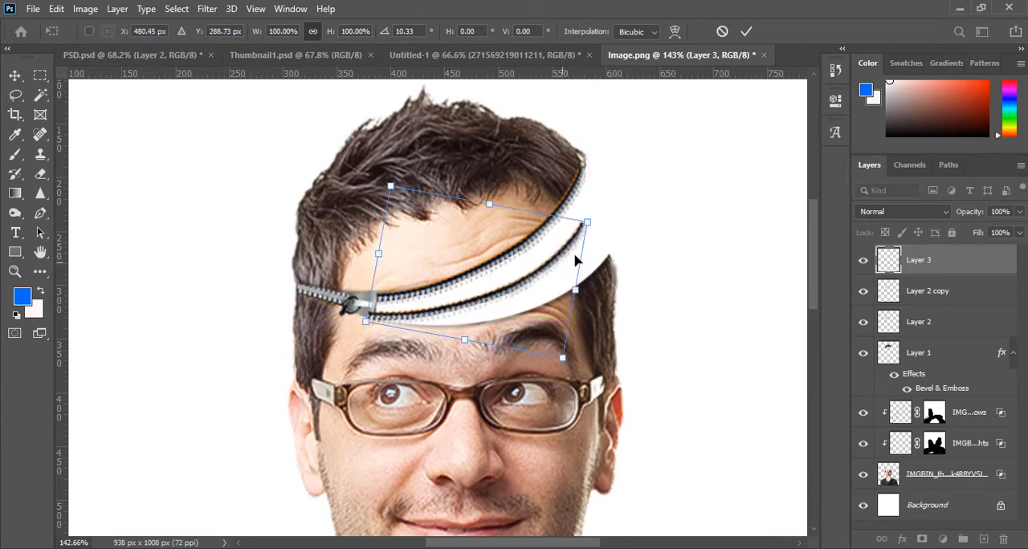
left_click_drag(621, 227, 640, 243)
left_click_drag(415, 306, 428, 318)
left_click_drag(640, 252, 644, 255)
- Nudge the lower zipper teeth onto the cut edge and scale them to 102.61% so they reach the slider
key("Right")
key("Right")
key("Right")
key("Right")
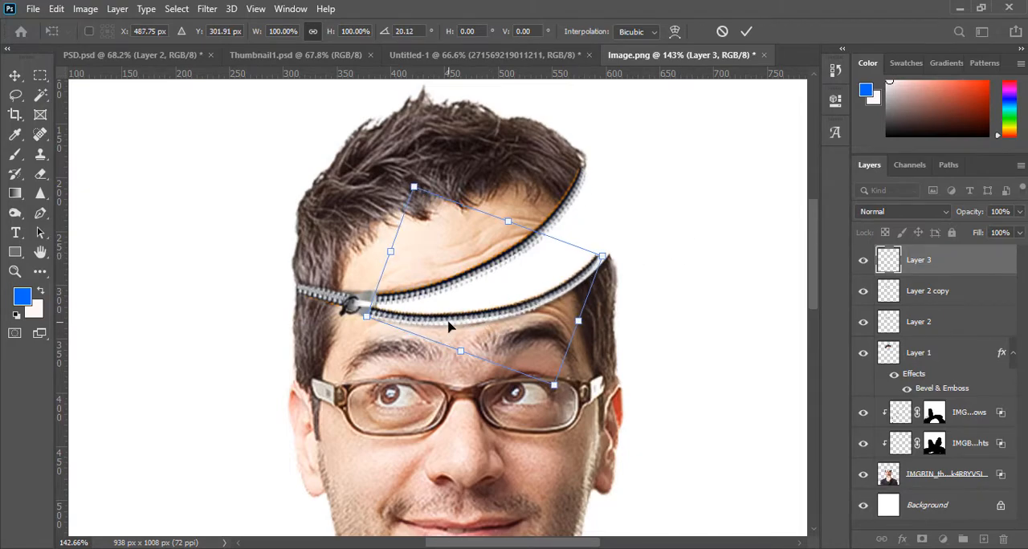
key("Down")
key("Down")
key("Down")
key("Down")
key("Right")
key("Right")
key("Right")
key("Right")
key("Right")
key("Up")
key("Up")
key("Up")
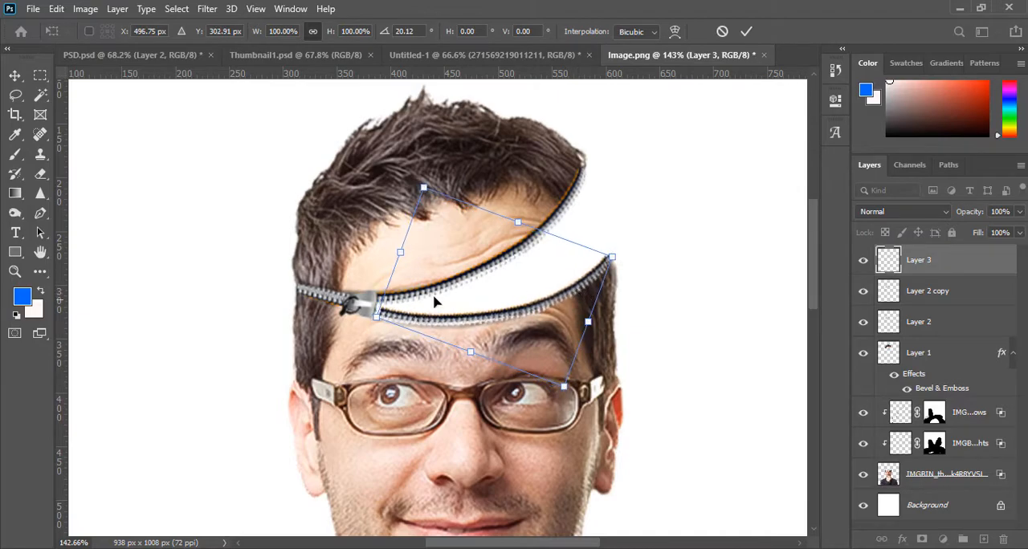
left_click_drag(398, 253, 393, 257)
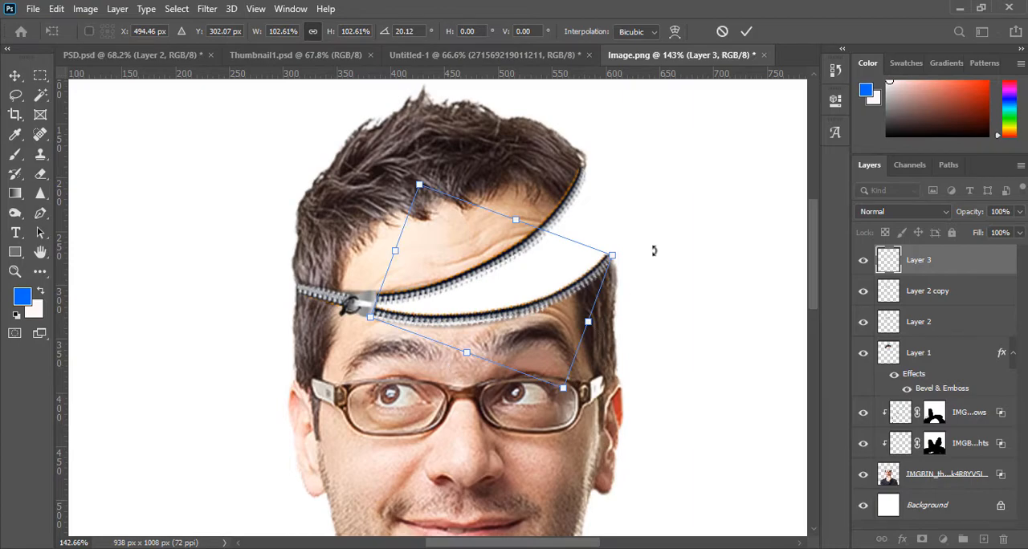
left_click(744, 32)
- Warp the lower zipper teeth near the slider so they follow the curve of the lower cut edge
right_click(473, 317)
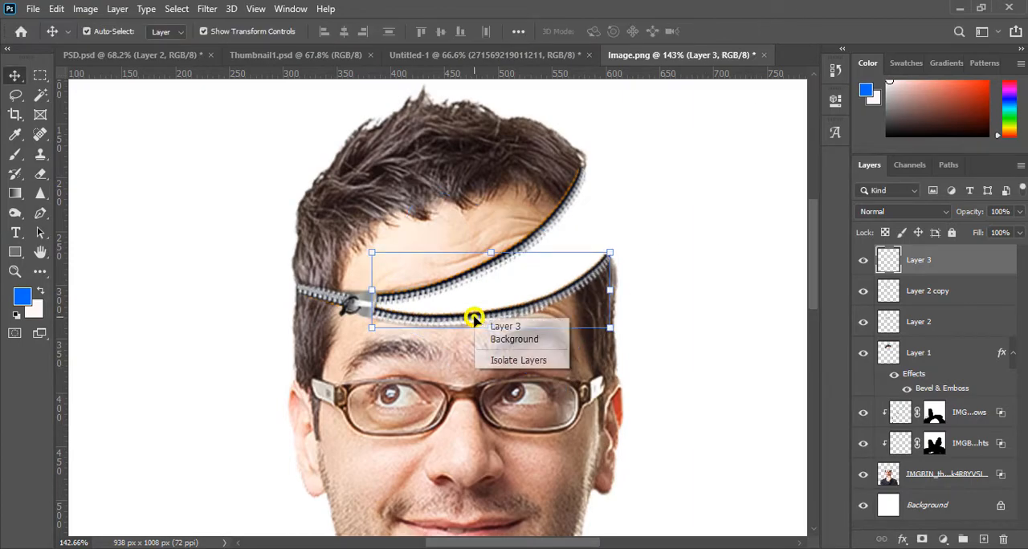
left_click(494, 250)
key("ctrl+t")
right_click(493, 251)
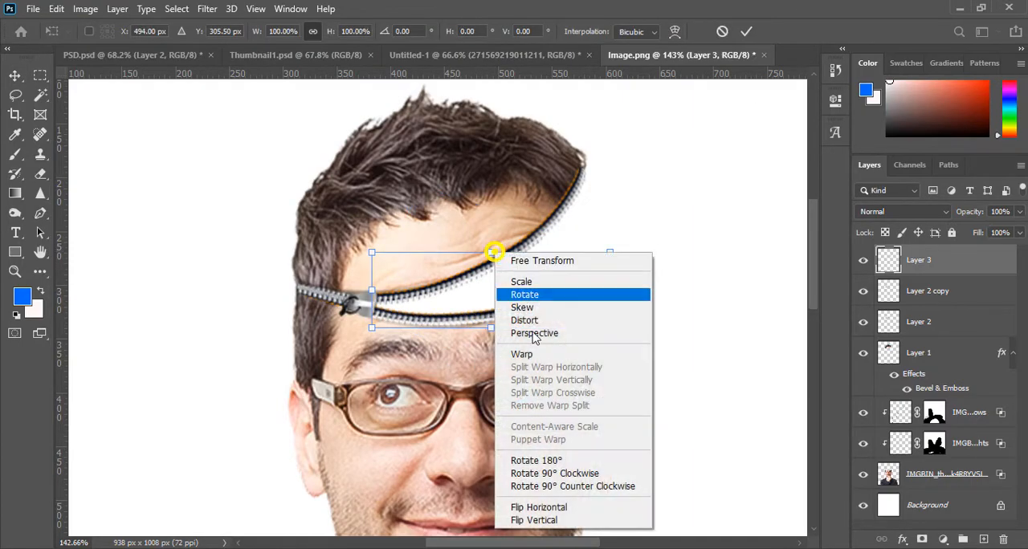
left_click(524, 355)
left_click_drag(468, 322, 464, 326)
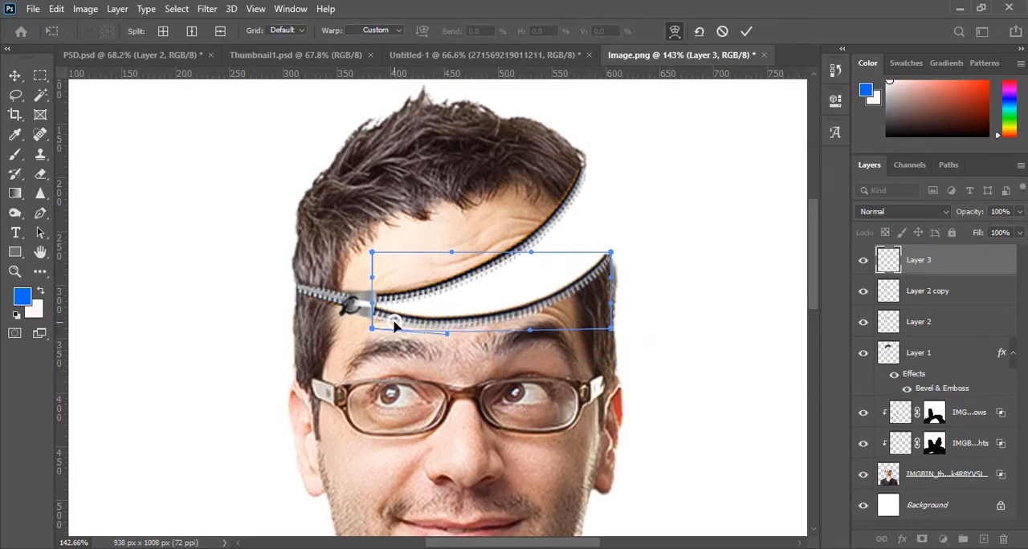
left_click_drag(396, 323, 393, 321)
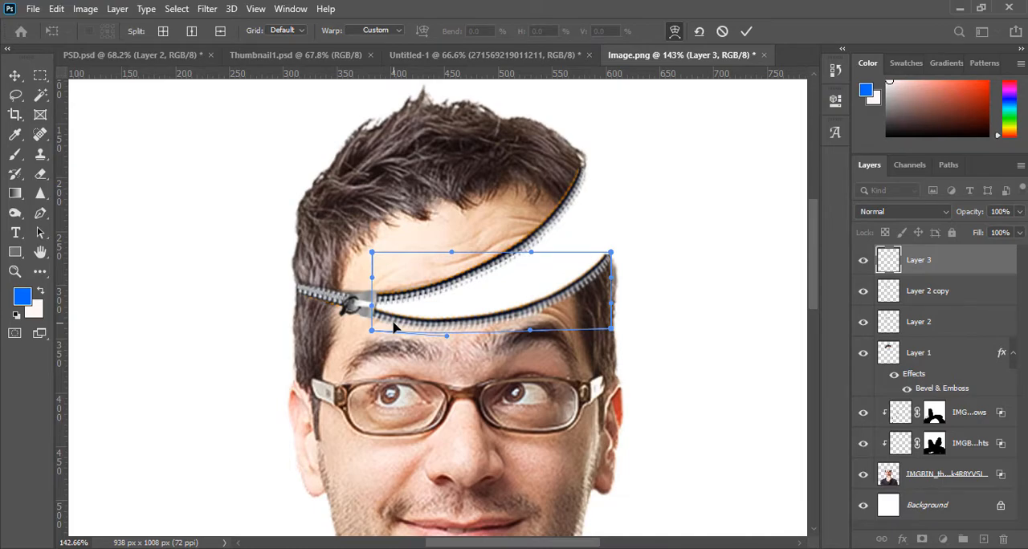
- Adjust the warp's outer tip and middle so the lower zipper teeth meet the hair corner, and apply it
left_click_drag(603, 271, 606, 265)
left_click_drag(482, 321, 485, 321)
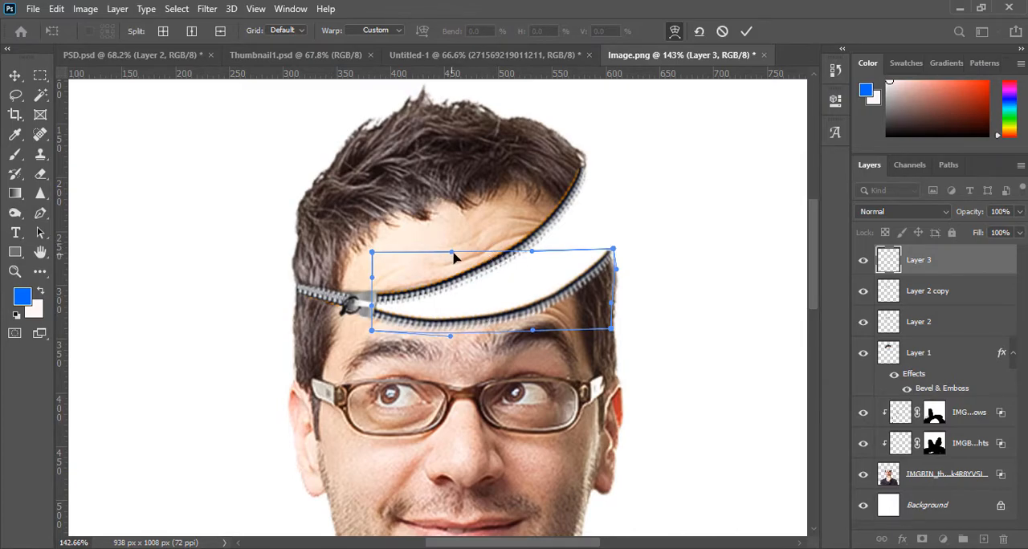
left_click_drag(451, 256, 469, 267)
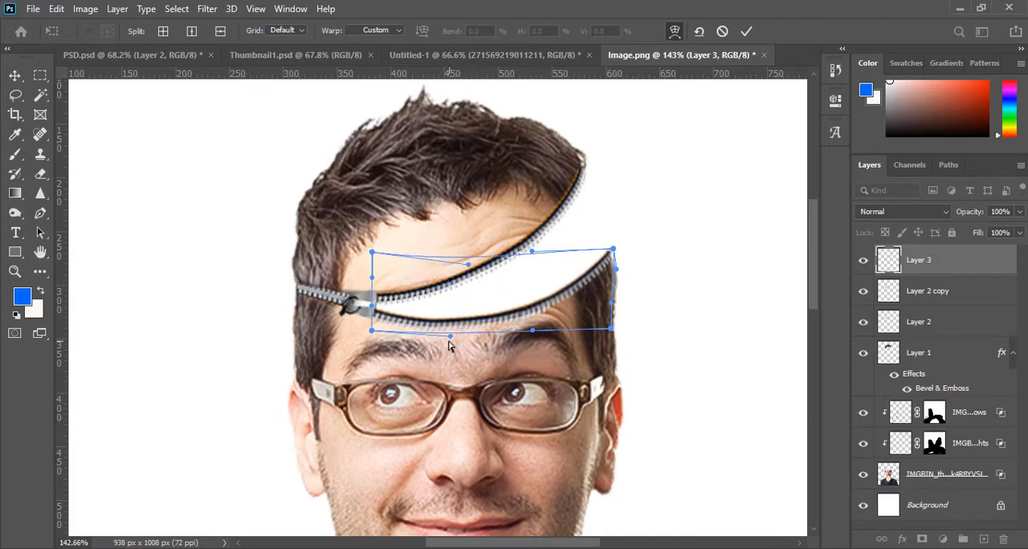
left_click_drag(451, 340, 451, 339)
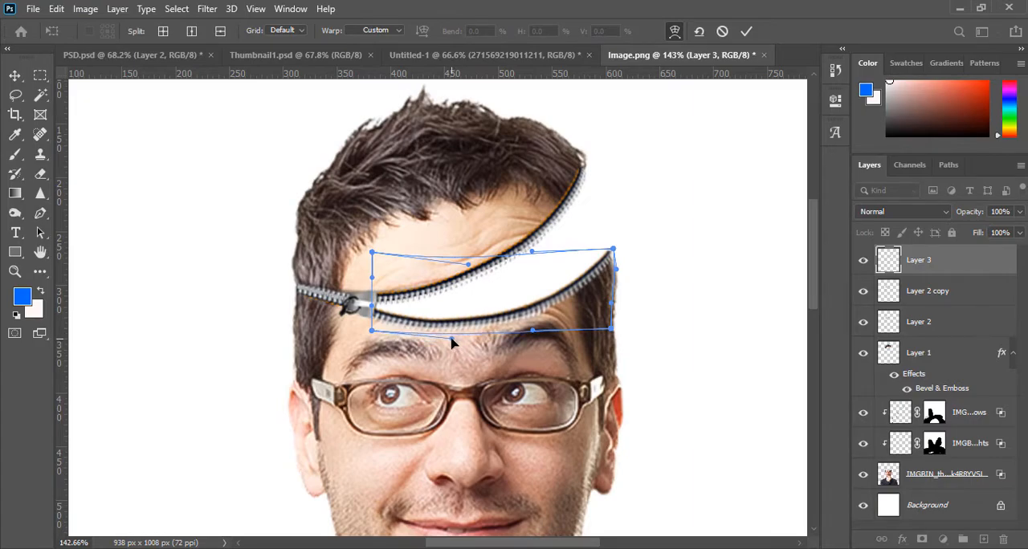
left_click(746, 30)
key("ctrl+0")
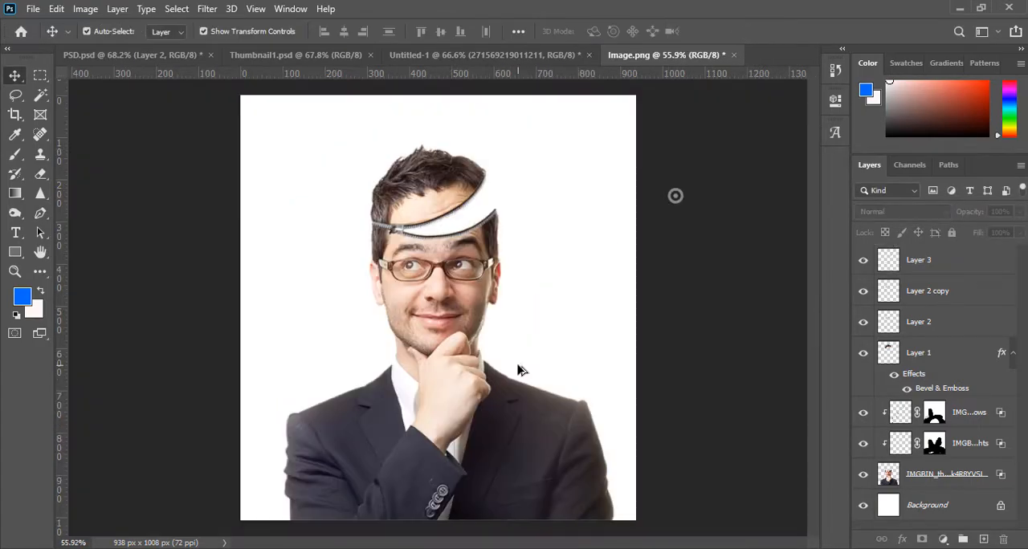
scroll(470, 233, "up", 2)
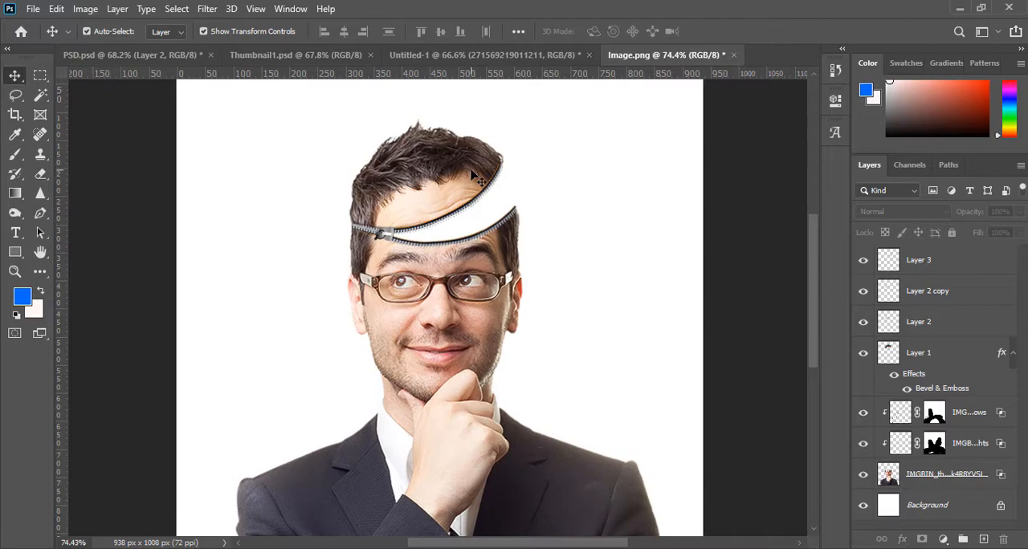
scroll(446, 193, "down", 2)
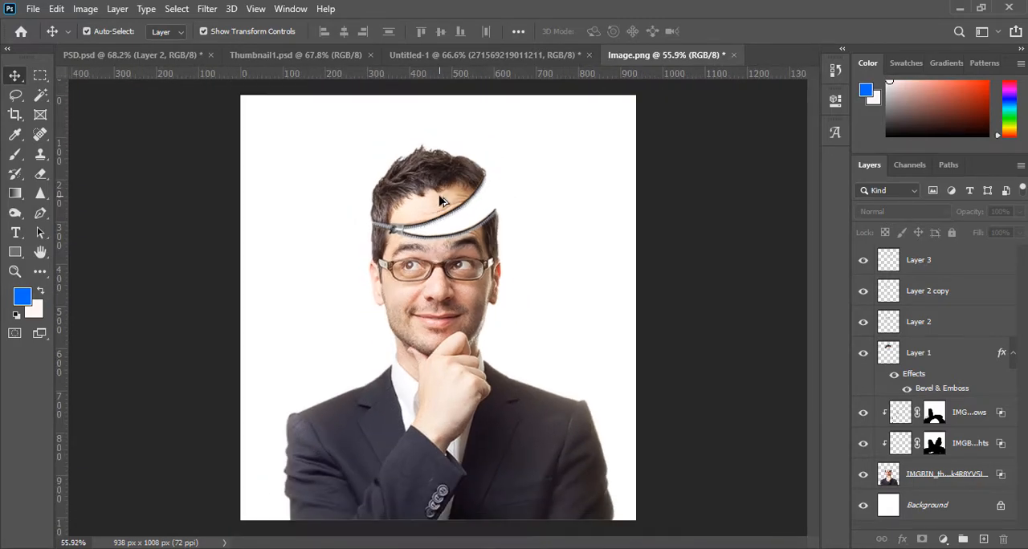
scroll(454, 218, "up", 6)
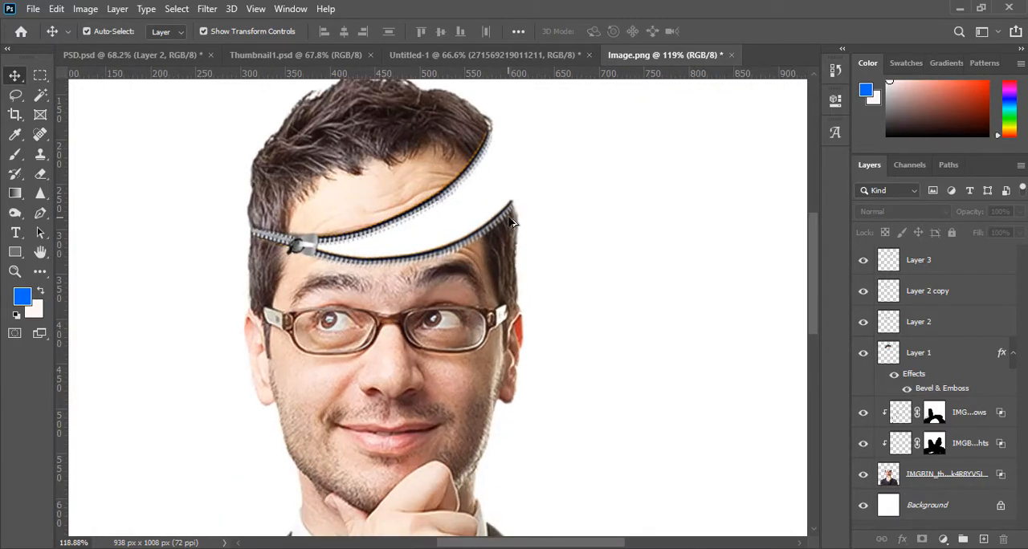
scroll(518, 218, "down", 2)
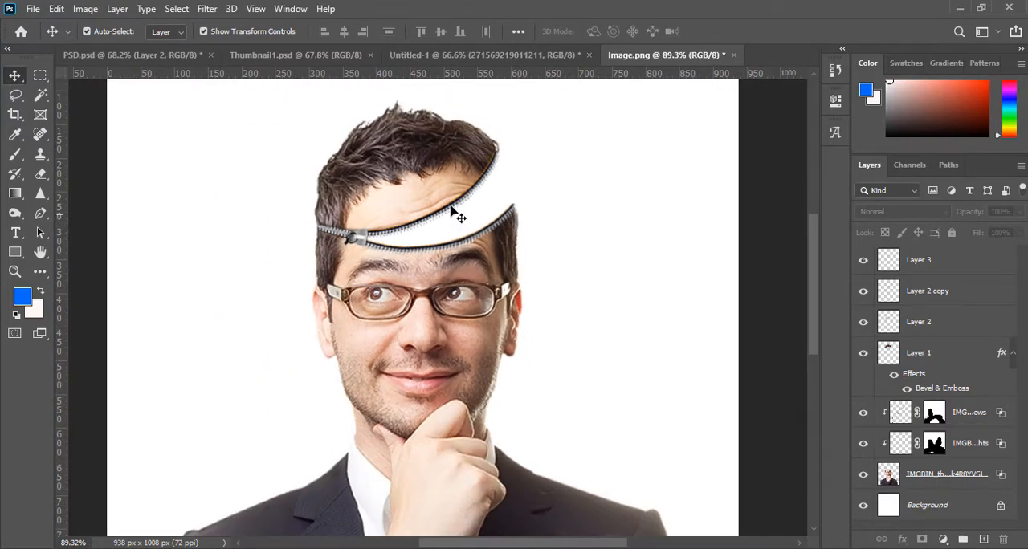
- Switch to PSD.psd and select the scenery layer inside the head opening, checking its content by toggling visibility
left_click(159, 56)
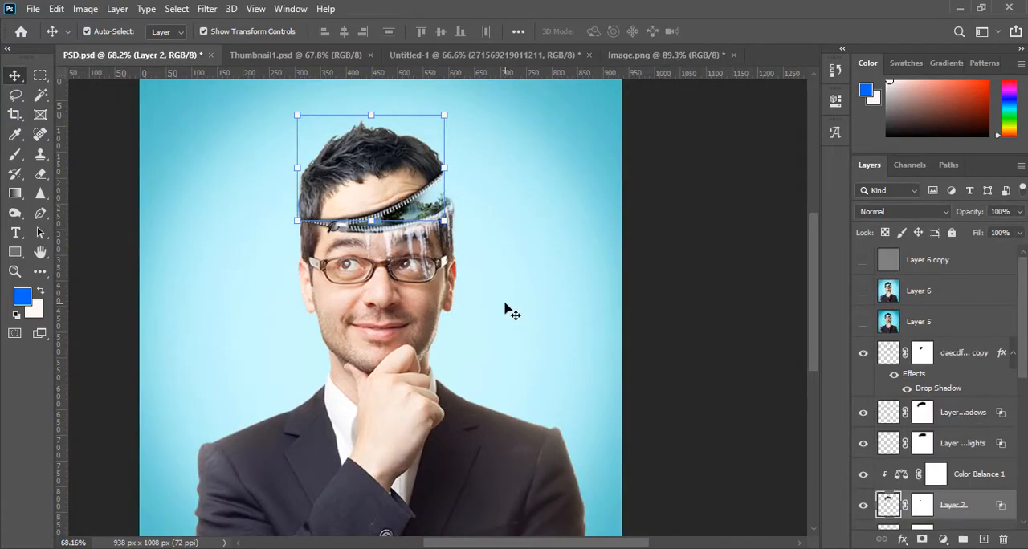
left_click(523, 255)
scroll(416, 238, "up", 3)
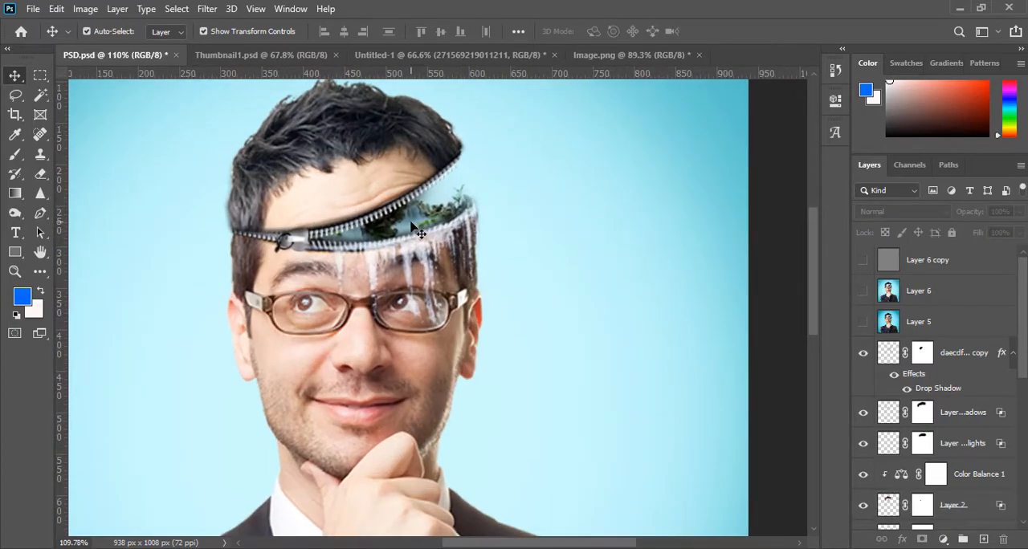
left_click(413, 226)
left_click(866, 516)
left_click(866, 515)
- Add the Group 1 smart object to the Layer 4 selection and put both scenery layers in a new group
scroll(915, 486, "down", 2)
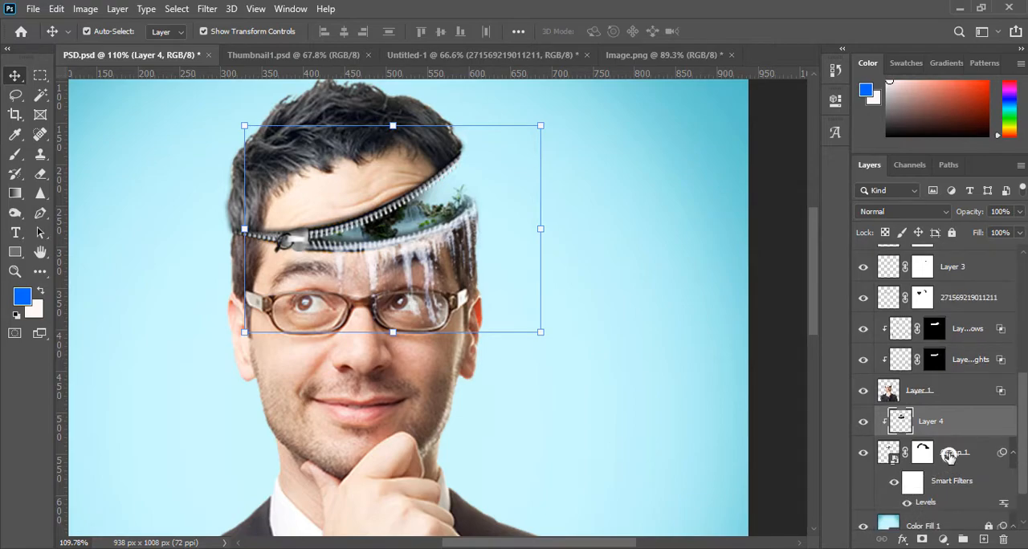
left_click(950, 455, "ctrl")
left_click(861, 453)
left_click(861, 454)
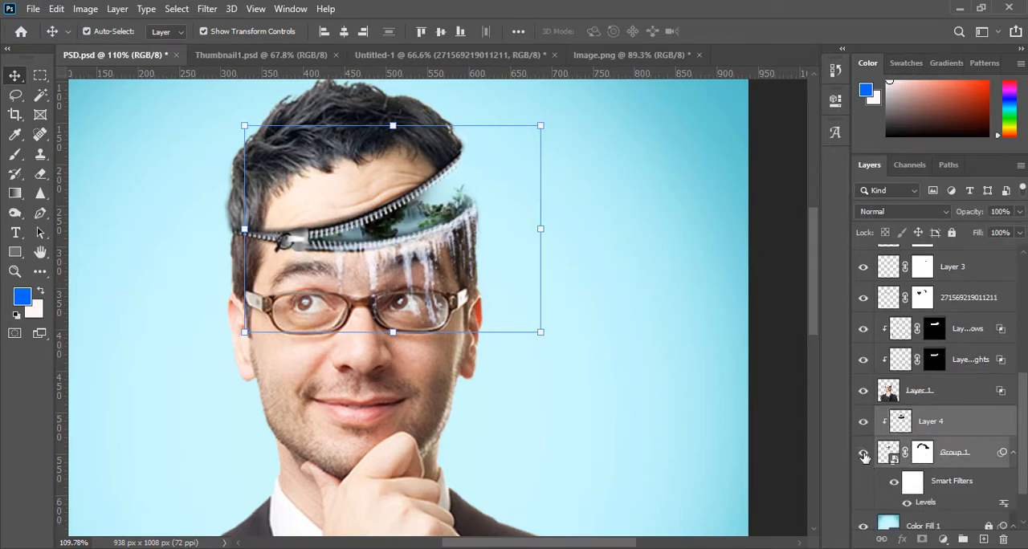
scroll(950, 483, "down", 2)
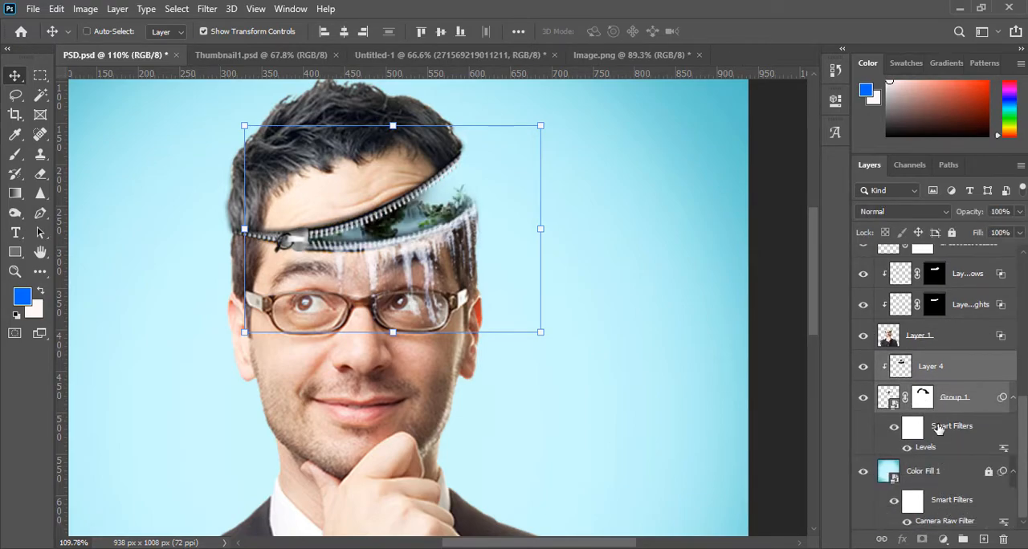
key("ctrl+e")
key("ctrl+z")
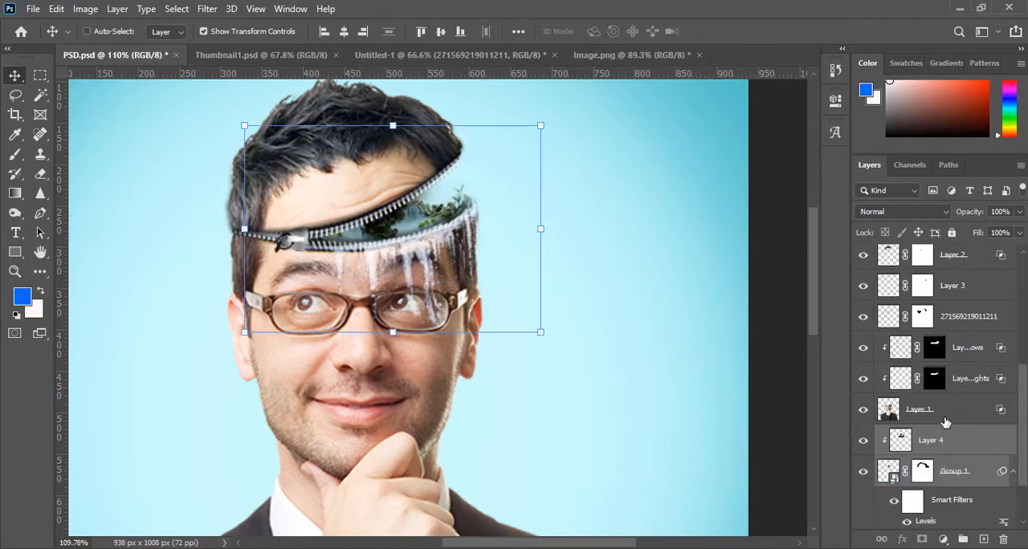
key("ctrl+g")
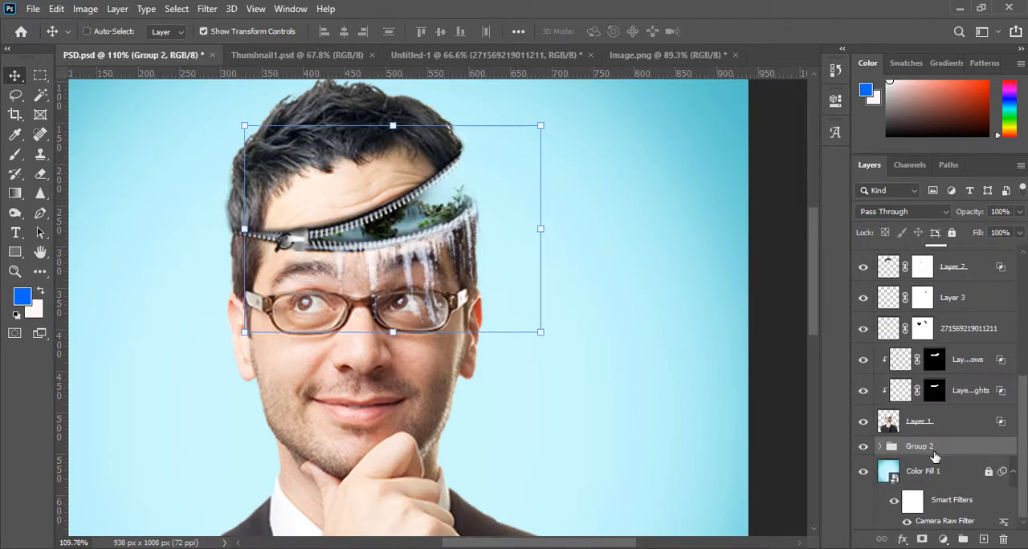
- Check the new scenery group by toggling its visibility and copy it into Image.png over the man's head
left_click(865, 447)
left_click(864, 447)
left_click_drag(919, 453, 436, 212)
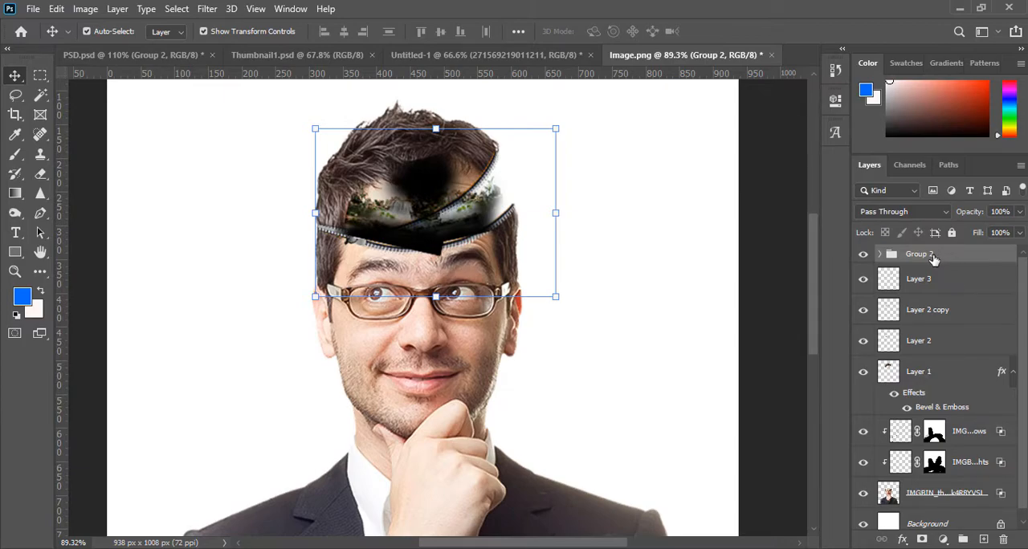
- Place the scenery group between the portrait layer and the Background, and dismiss the Smart Filters transform notice
left_click_drag(931, 255, 920, 492)
left_click(562, 310)
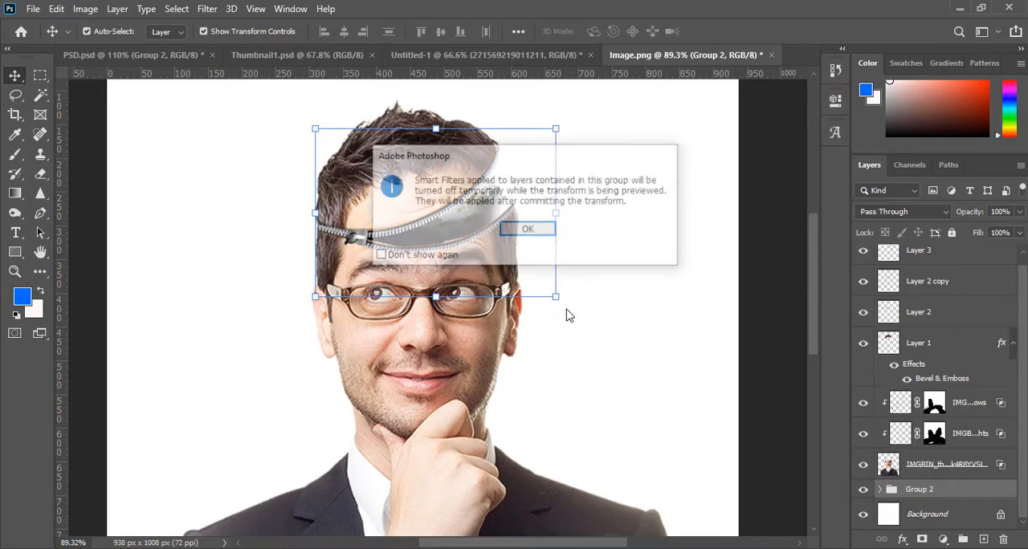
left_click(527, 229)
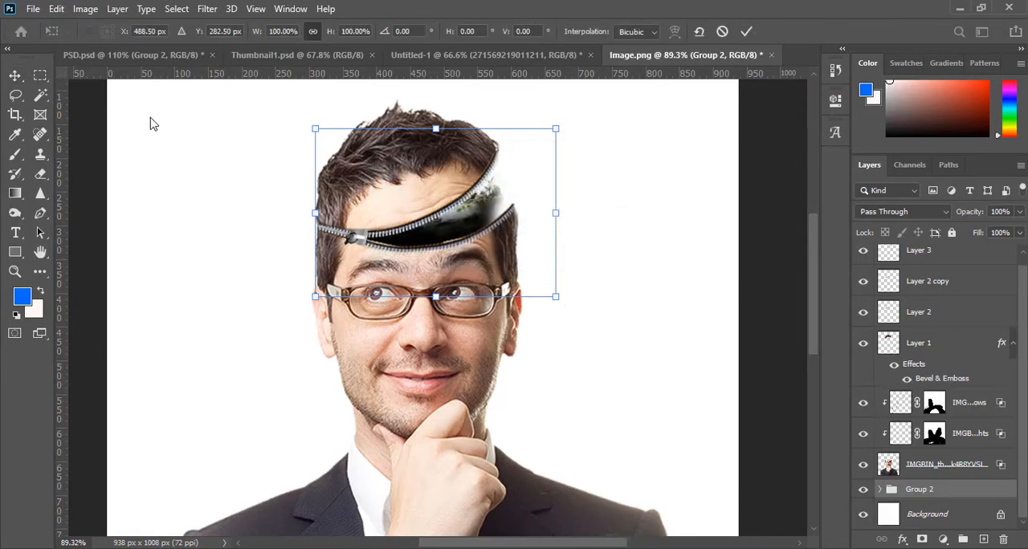
left_click(15, 74)
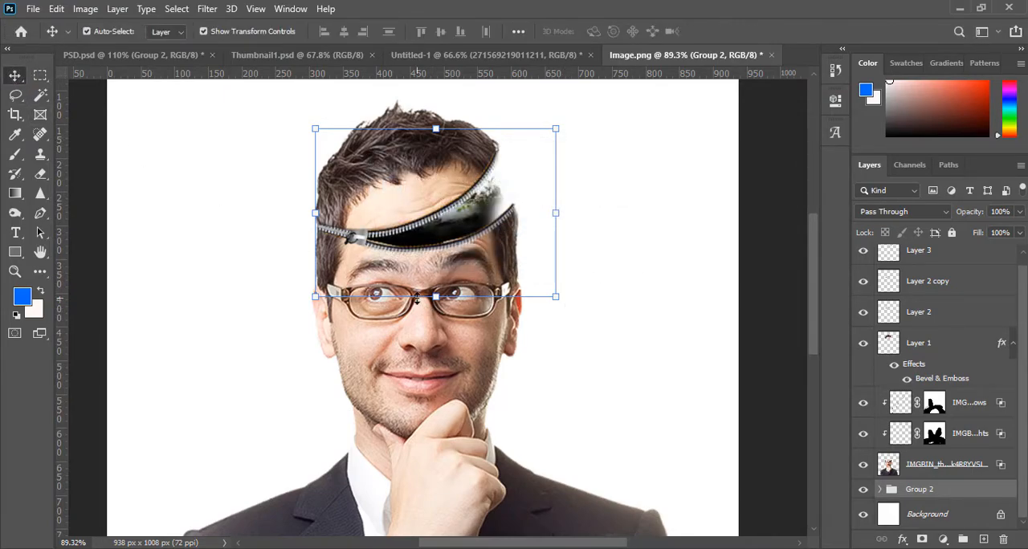
- Nudge the scenery group down and sideways until its landscape fills the opening between the two zippers
key("shift+Down")
key("shift+Down")
key("shift+Down")
key("shift+Right")
key("shift+Right")
key("shift+Right")
key("shift+Right")
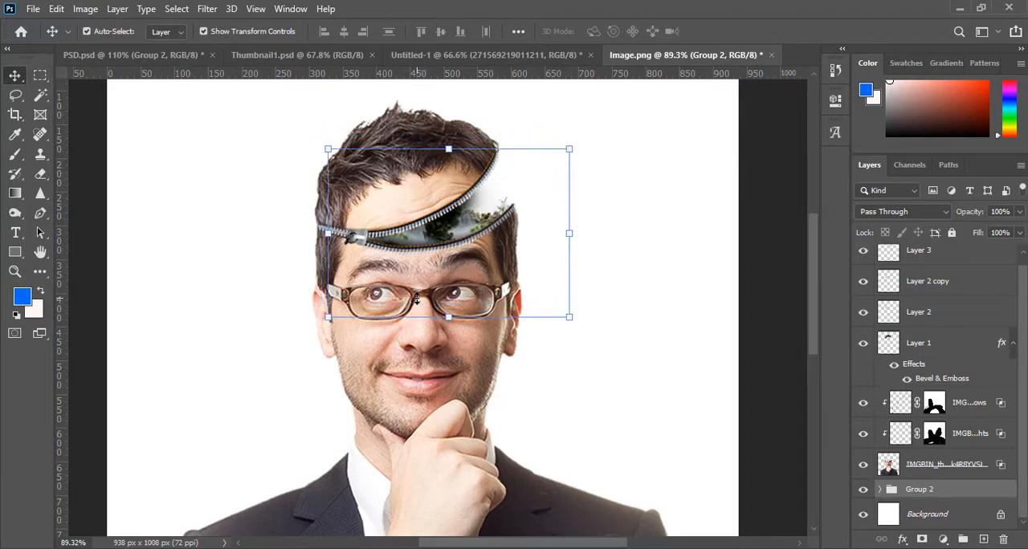
key("shift+Left")
key("shift+Left")
key("shift+Left")
key("shift+Left")
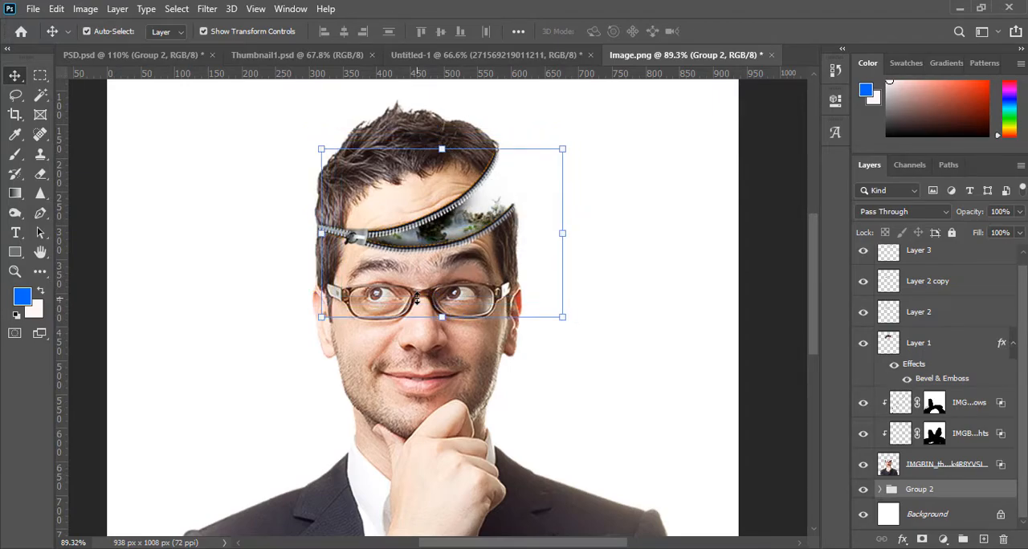
key("Right")
key("Right")
key("Right")
key("Right")
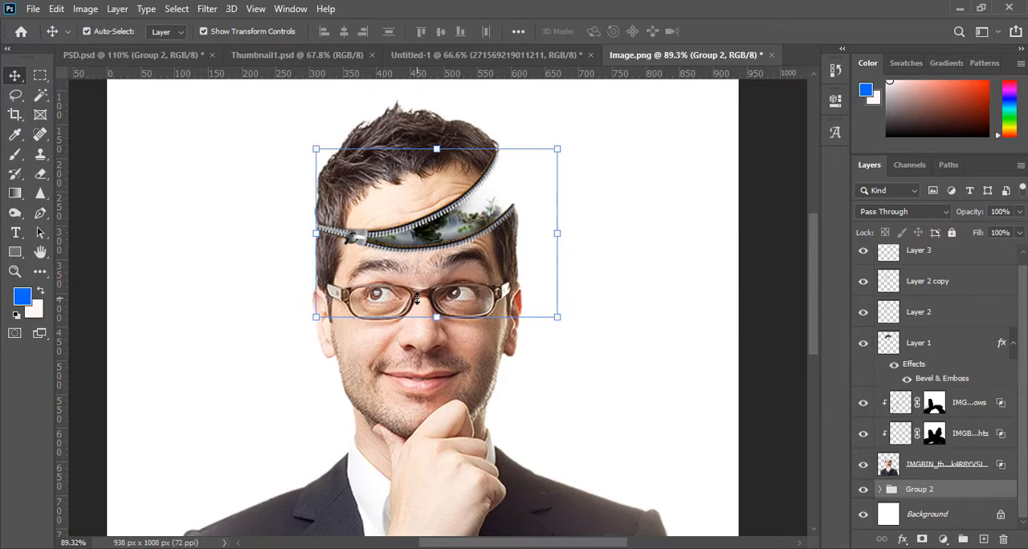
key("Up")
key("Up")
key("Up")
key("Up")
key("Right")
key("Right")
key("Right")
key("Right")
key("Right")
key("Right")
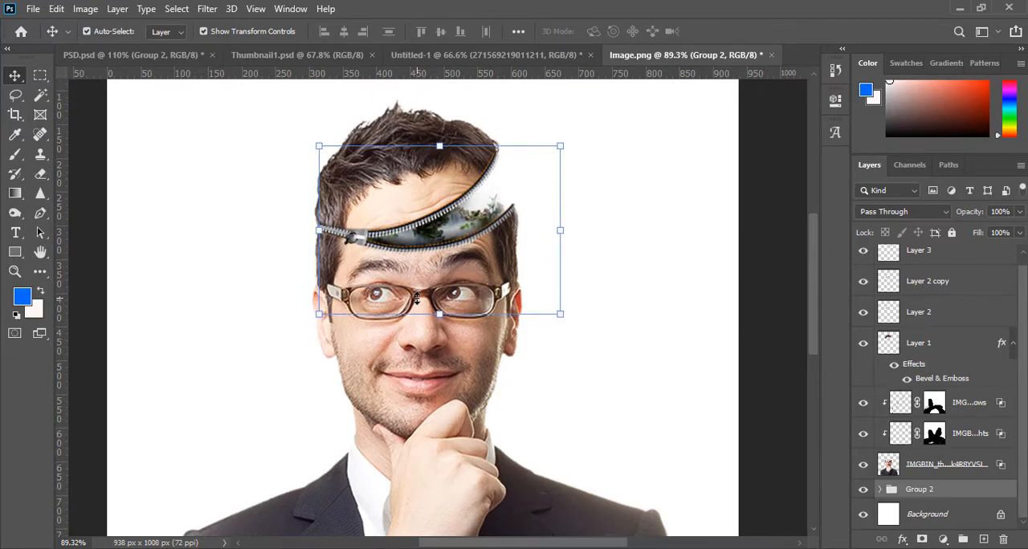
key("Right")
key("Right")
key("Right")
key("Right")
key("Right")
key("Right")
key("Right")
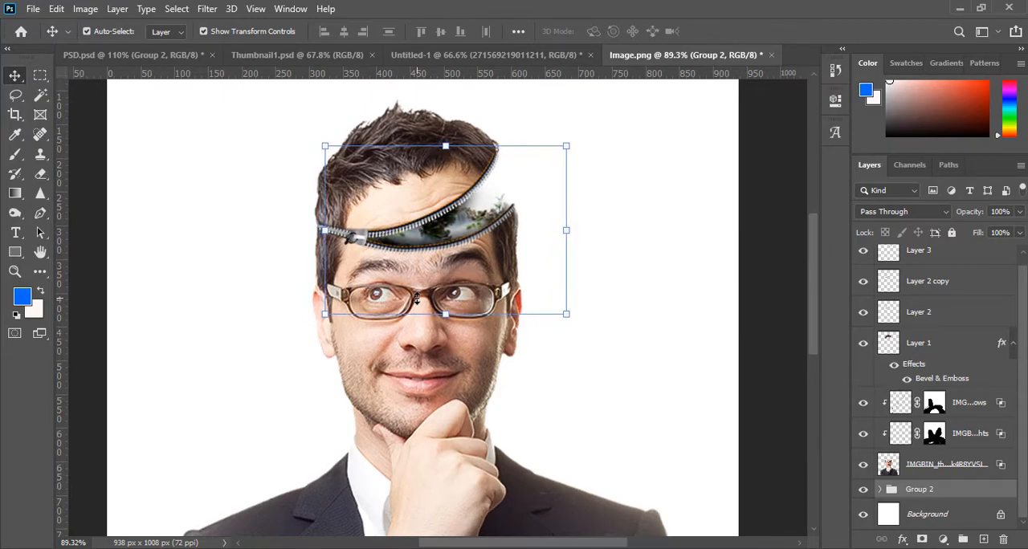
key("Right")
key("Right")
key("Right")
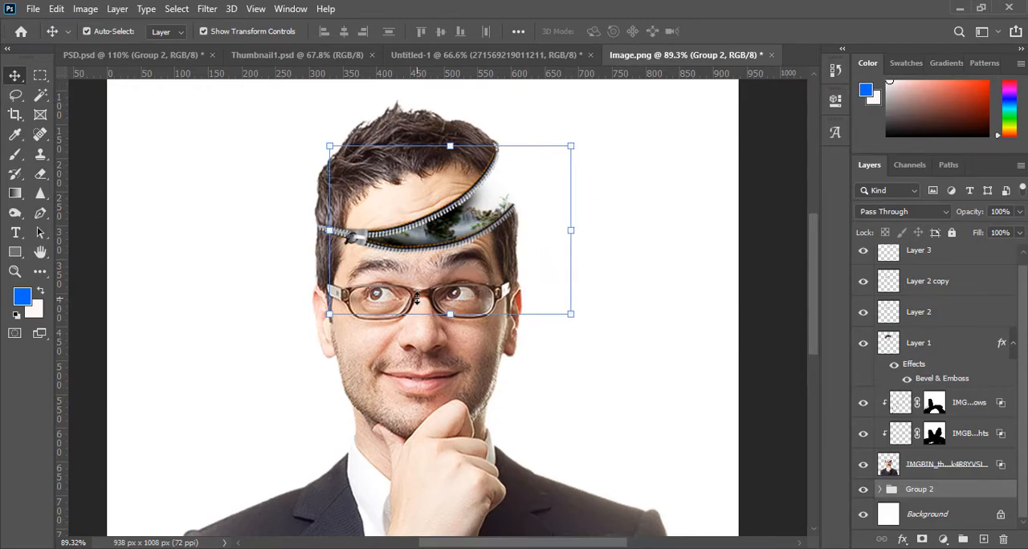
key("Left")
key("Left")
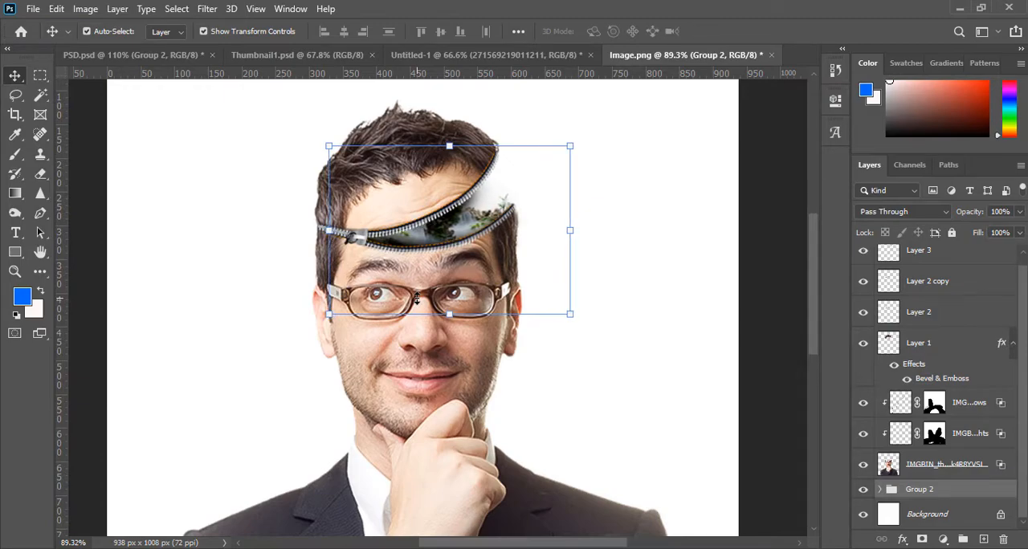
scroll(474, 298, "down", 3)
scroll(433, 301, "up", 3)
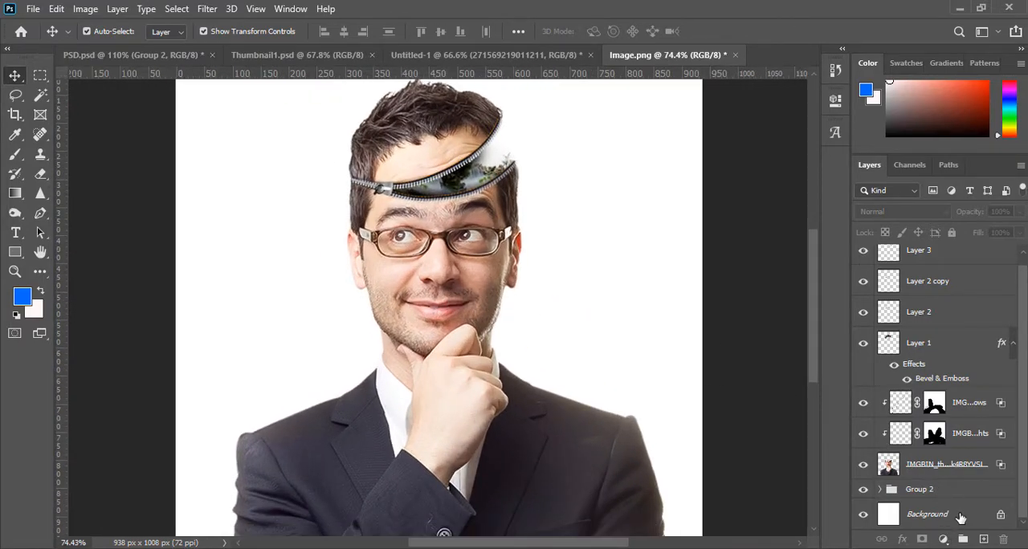
- Add a light blue Solid Color fill layer directly above the Background
left_click(957, 515)
left_click(943, 538)
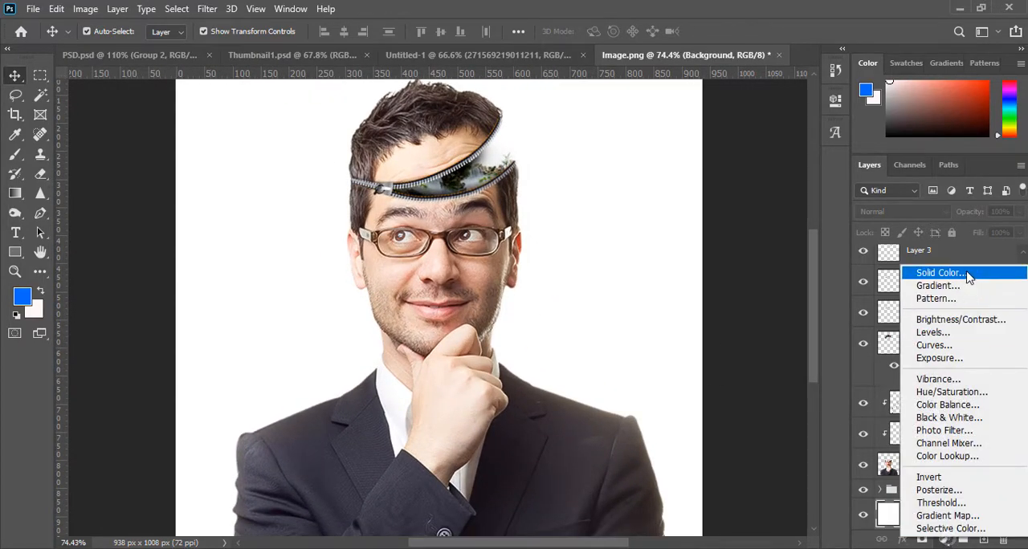
left_click(936, 273)
left_click_drag(814, 173, 808, 158)
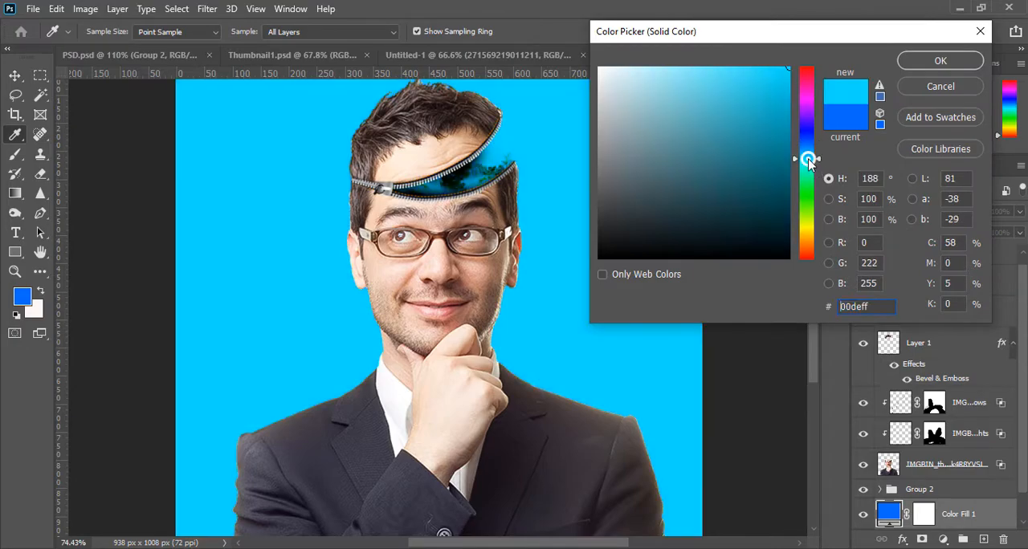
left_click_drag(736, 87, 718, 59)
left_click(940, 60)
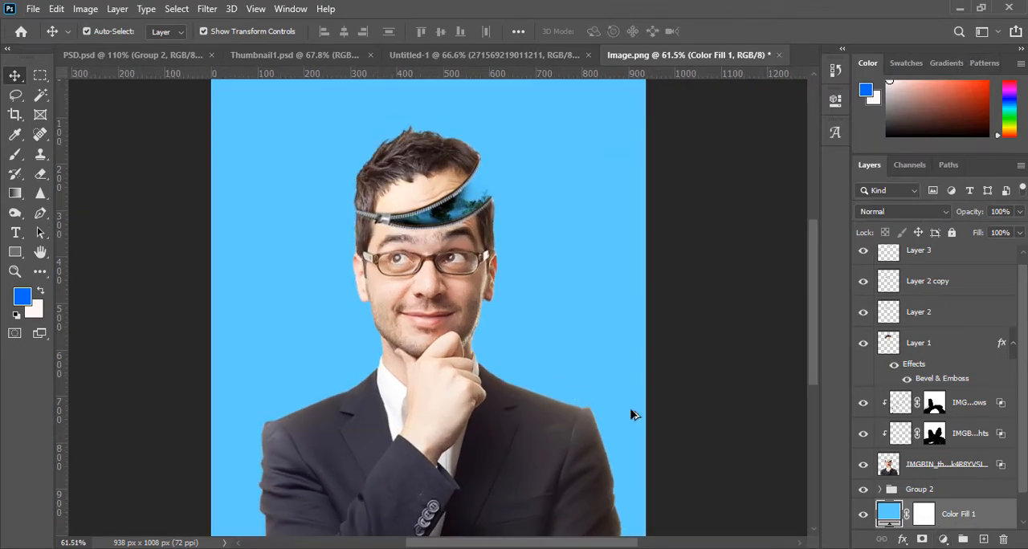
scroll(435, 280, "down", 1)
- Convert the blue fill layer to a smart object and darken its corners with a Camera Raw Filter vignette
right_click(945, 518)
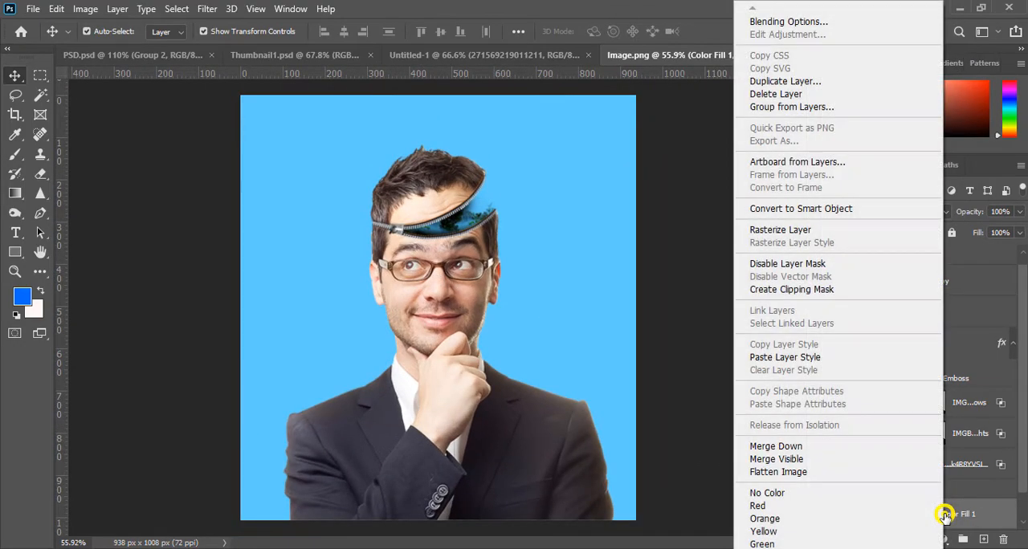
left_click(208, 8)
left_click(207, 8)
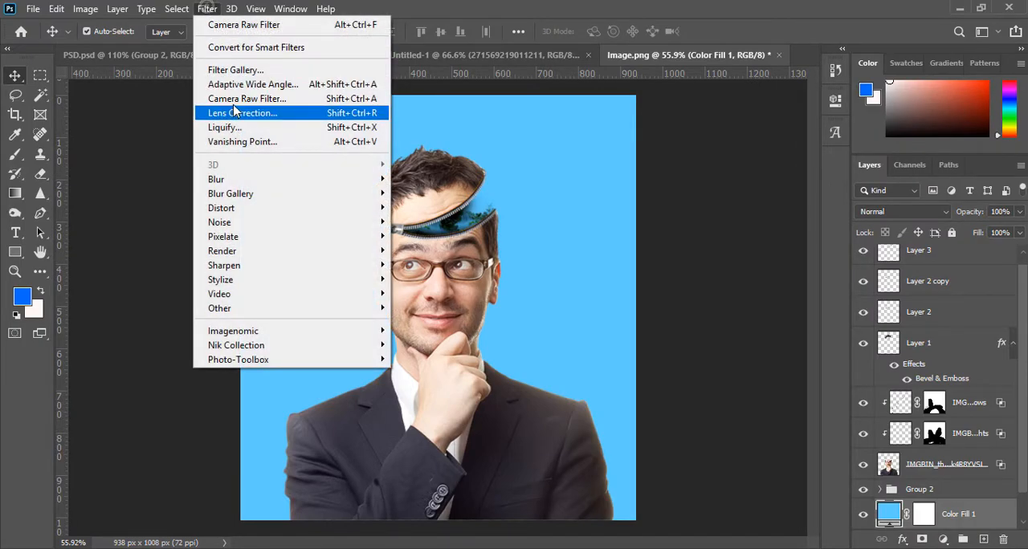
left_click(233, 99)
left_click(493, 217)
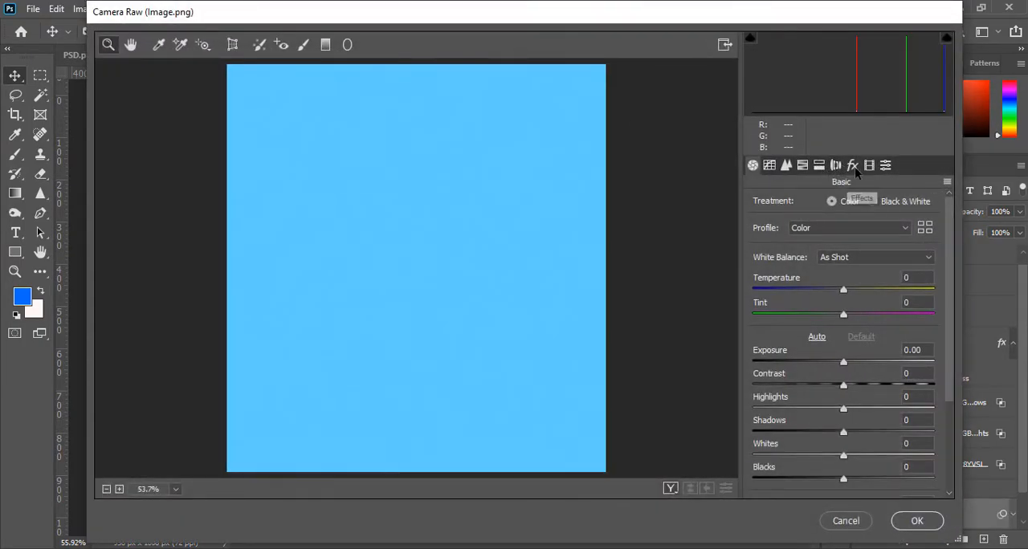
left_click(852, 165)
left_click_drag(835, 360, 790, 342)
left_click(941, 519)
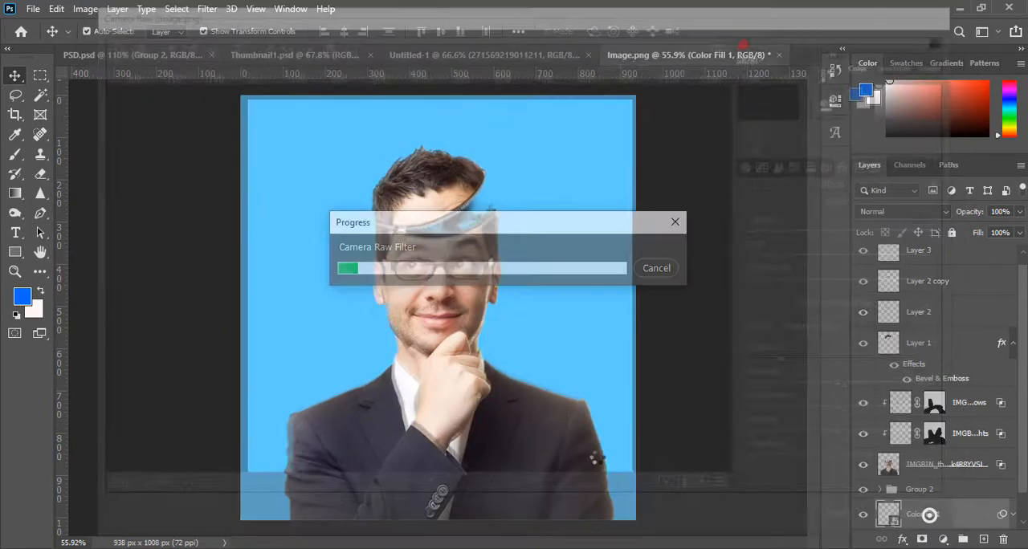
left_click(759, 345)
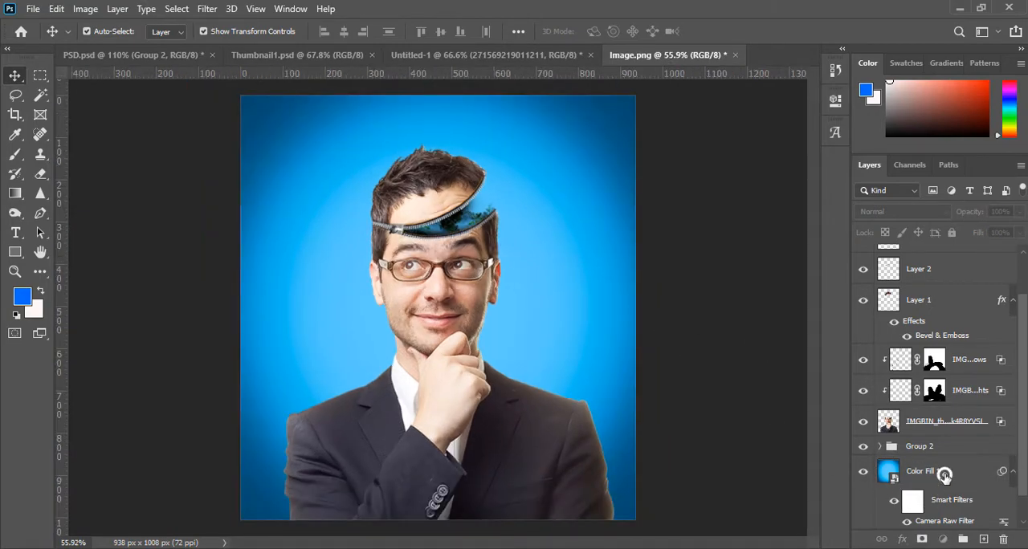
- Reduce the blue background fill layer's opacity to 60% and convert the layer to a smart object
left_click(931, 474)
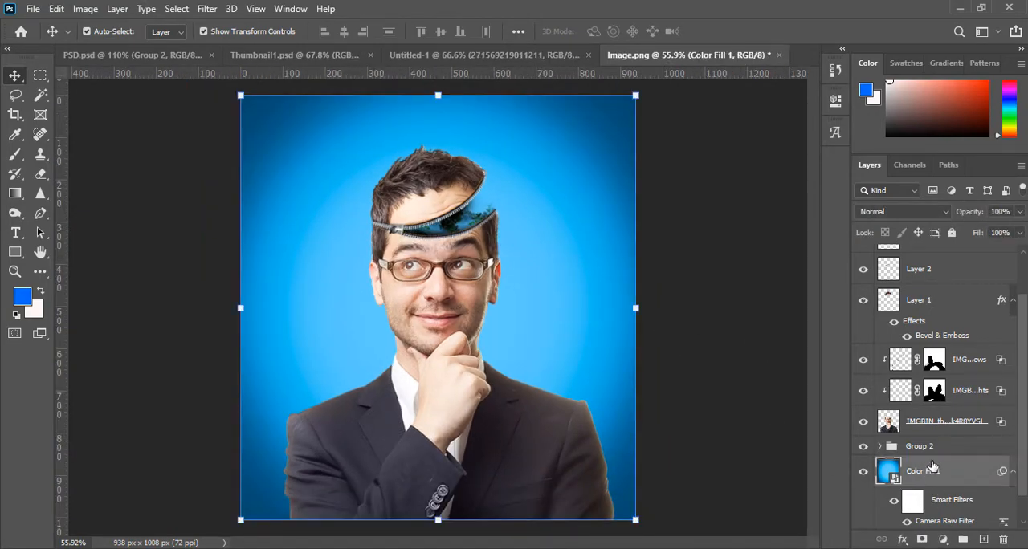
left_click(1018, 211)
left_click_drag(1013, 228, 988, 229)
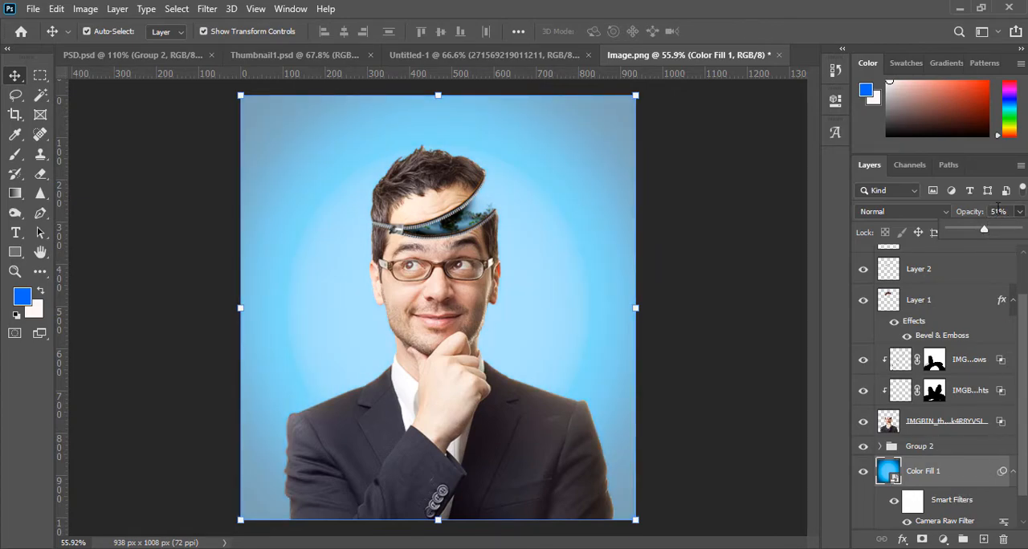
left_click(991, 233)
right_click(939, 467)
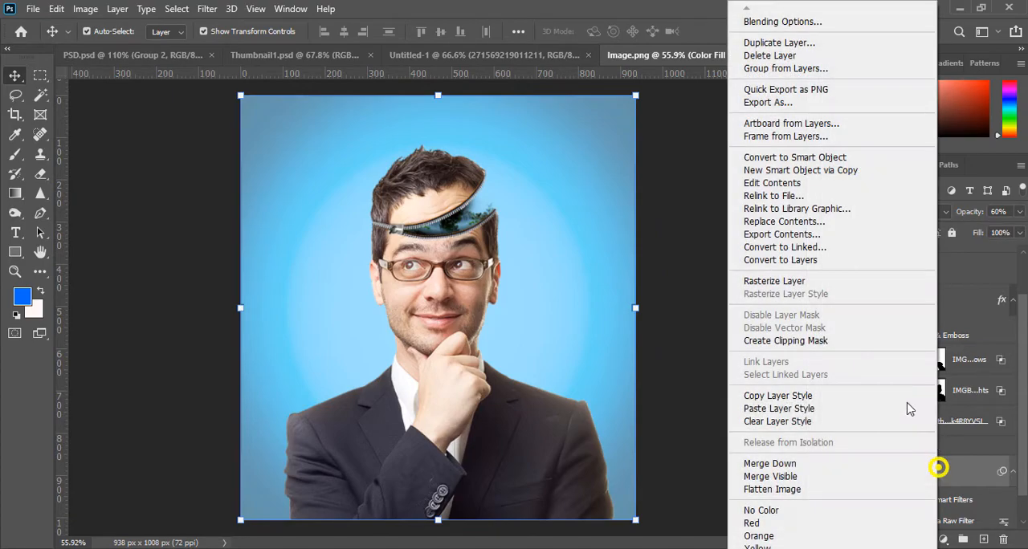
left_click(815, 158)
left_click(726, 281)
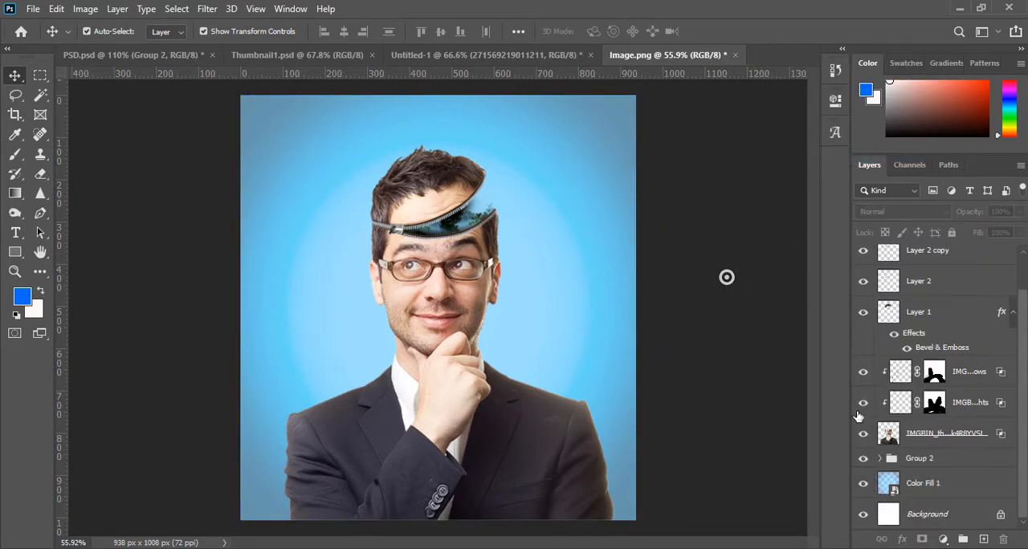
scroll(506, 212, "up", 3)
scroll(517, 233, "down", 2)
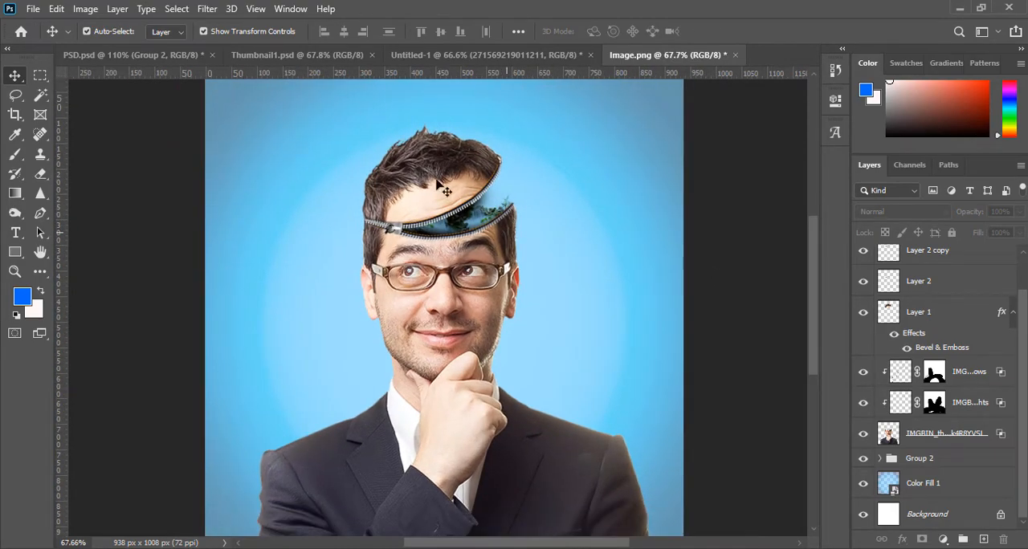
- Copy the waterfall layer from PSD.psd into Image.png and place it over the man's forehead below the opening
left_click(279, 61)
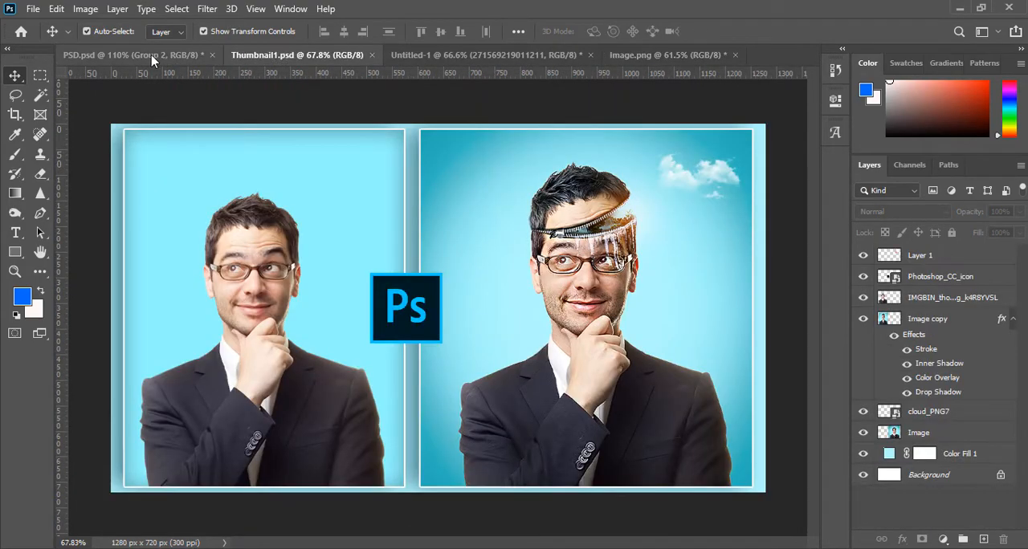
left_click(151, 55)
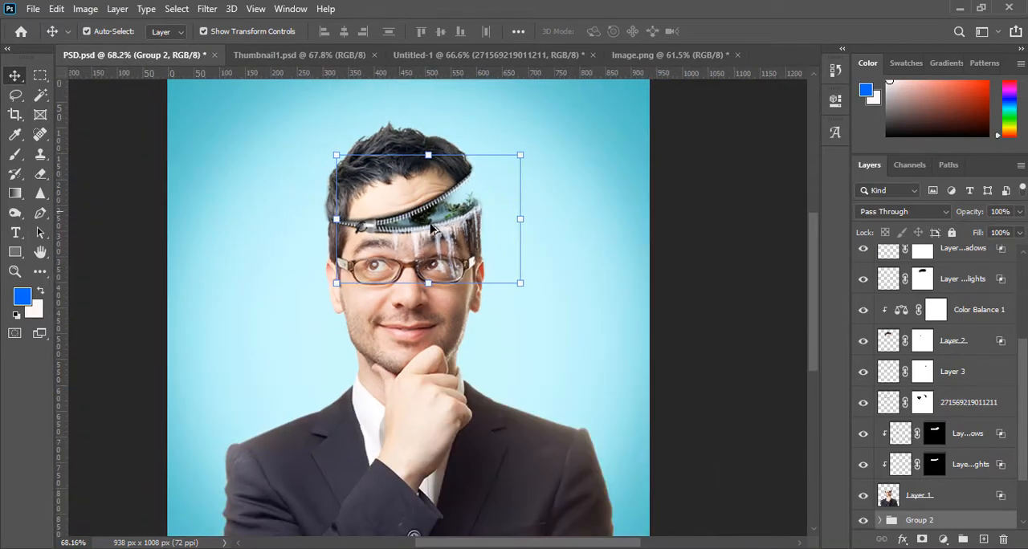
scroll(502, 283, "down", 1)
left_click(600, 332)
left_click_drag(450, 239, 485, 227)
scroll(486, 233, "up", 8)
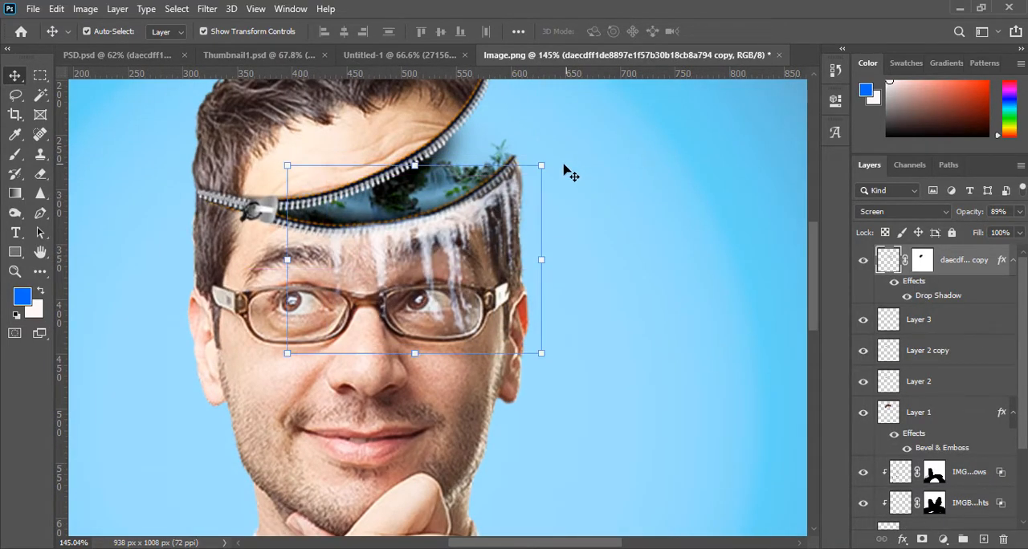
- Rotate the waterfall layer to about -6.62° and position it so the water falls from the lower zipper edge
left_click_drag(551, 163, 551, 157)
left_click_drag(430, 231, 423, 233)
left_click_drag(566, 152, 570, 150)
left_click_drag(496, 221, 502, 218)
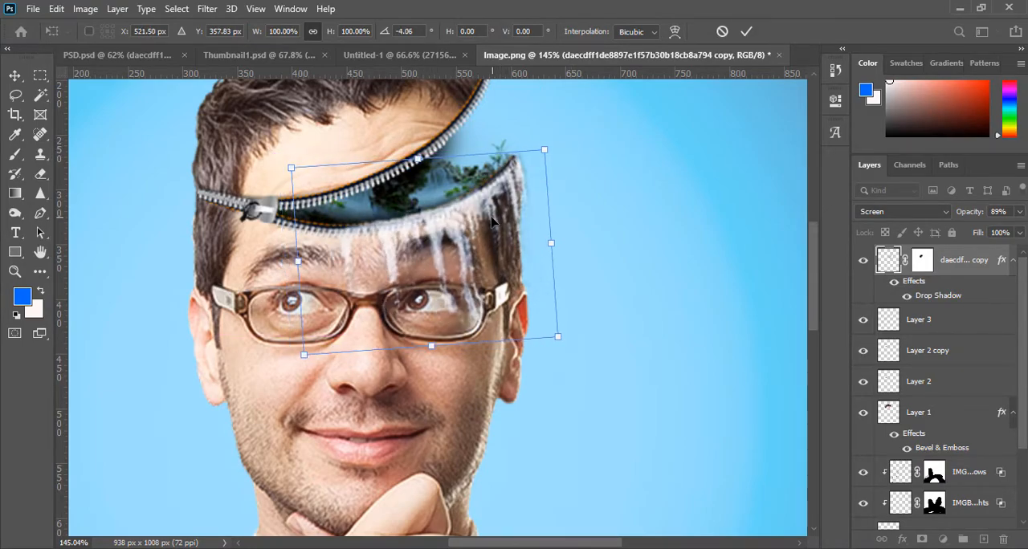
left_click_drag(587, 168, 567, 131)
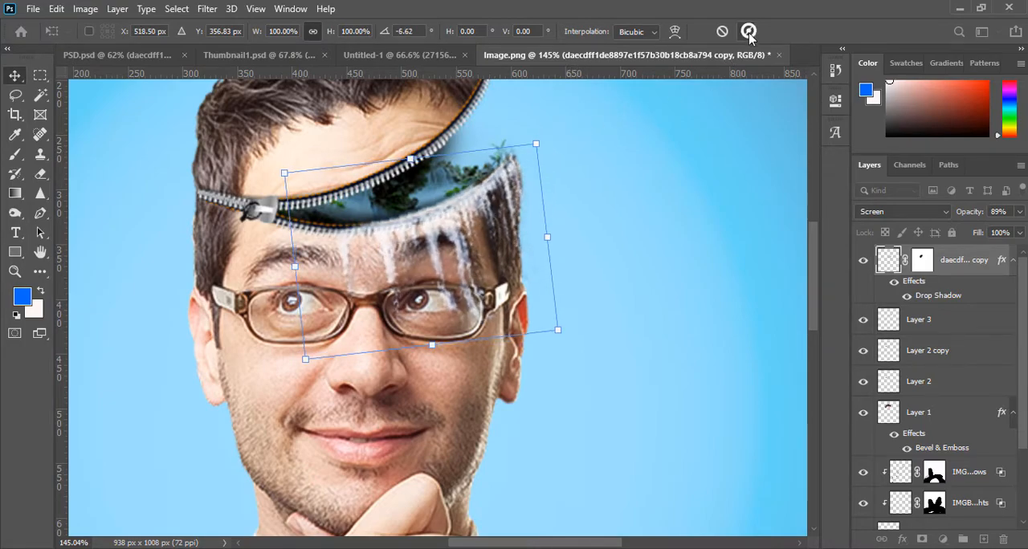
left_click(745, 32)
scroll(495, 319, "down", 5)
left_click(689, 321)
scroll(681, 312, "down", 2)
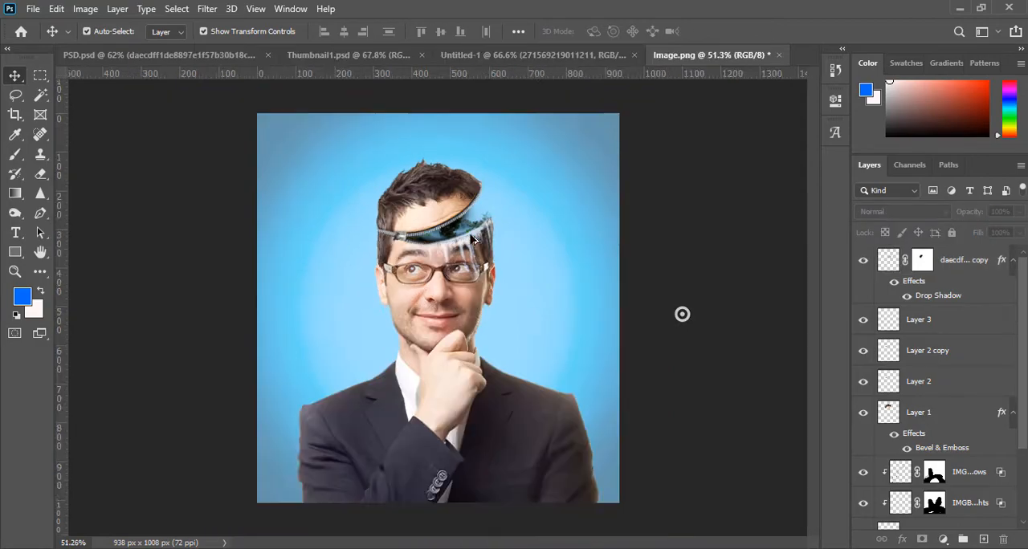
scroll(461, 326, "up", 1)
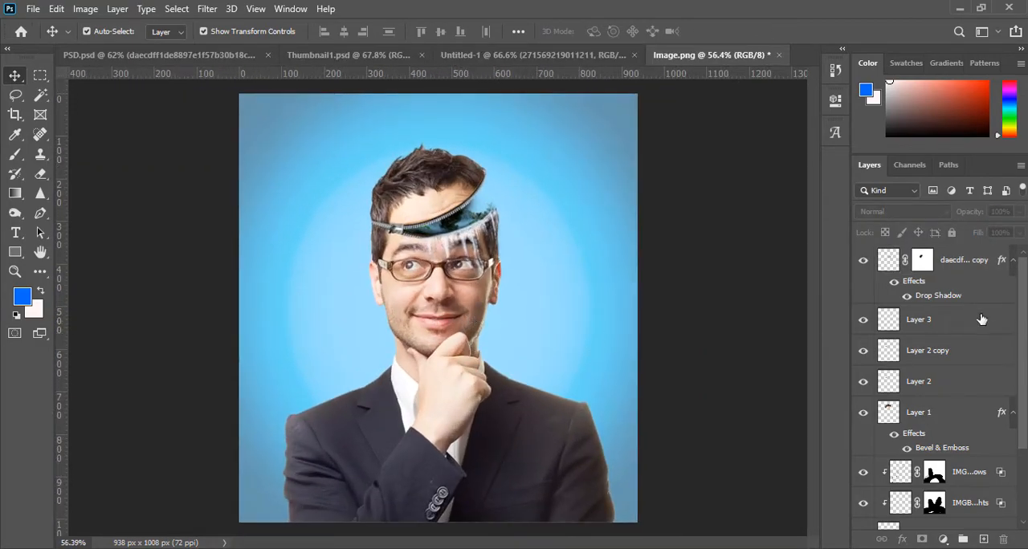
- Stamp all visible layers into a new merged layer above the waterfall layer
left_click(967, 264)
key("ctrl+shift+alt+e")
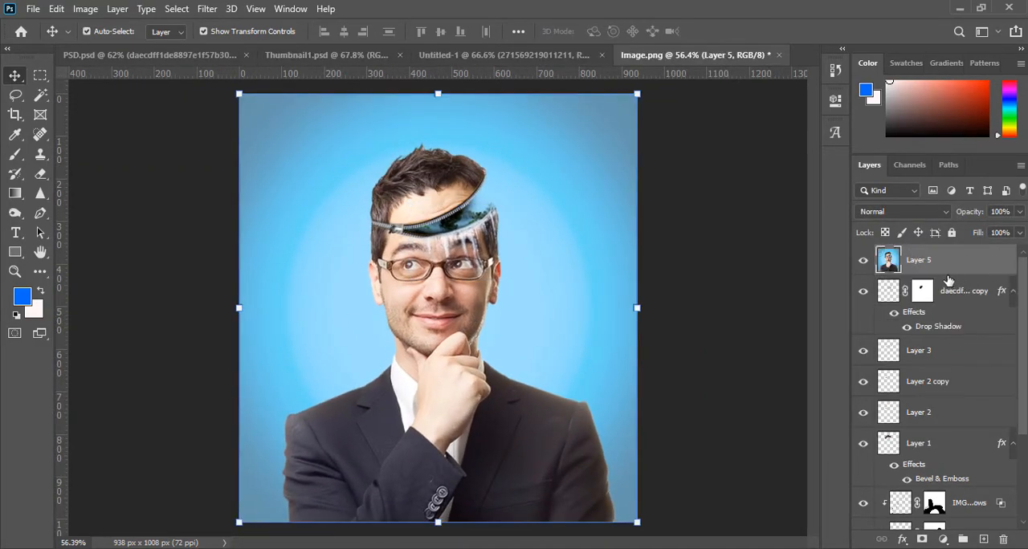
scroll(394, 110, "down", 3)
left_click(210, 9)
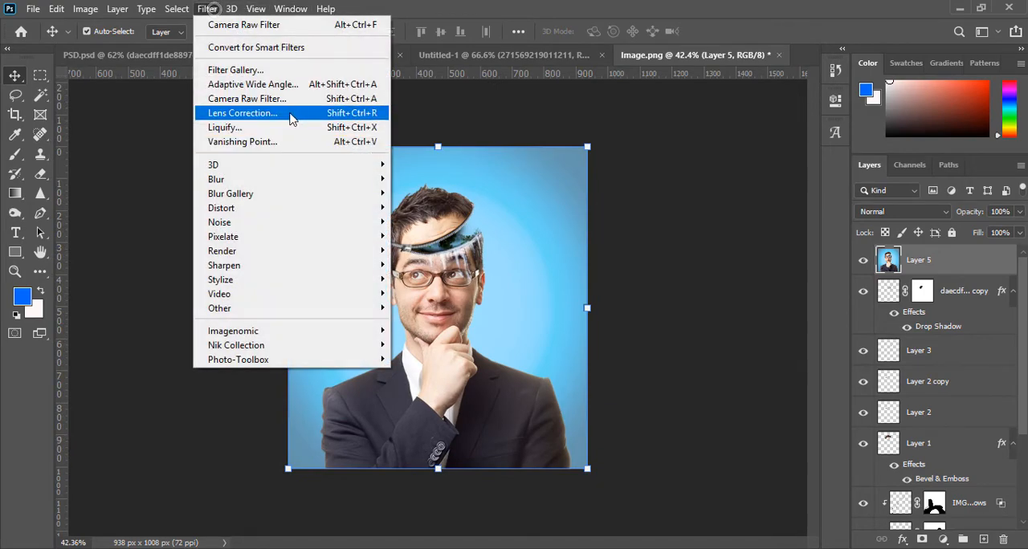
left_click(15, 115)
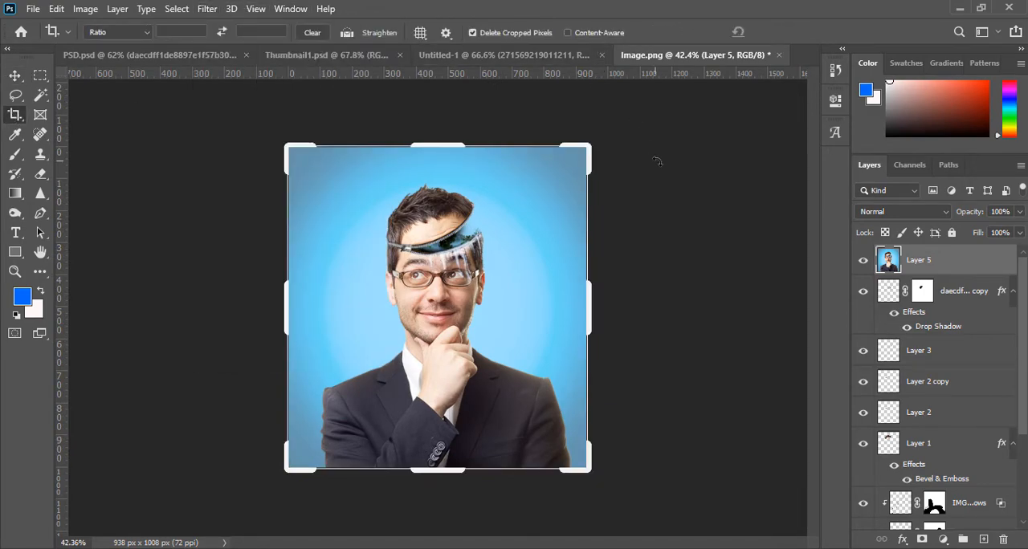
left_click(789, 34)
- Apply the Camera Raw Filter to the merged layer with Clarity +22 and a sharpening amount of 19
left_click(199, 11)
left_click(235, 99)
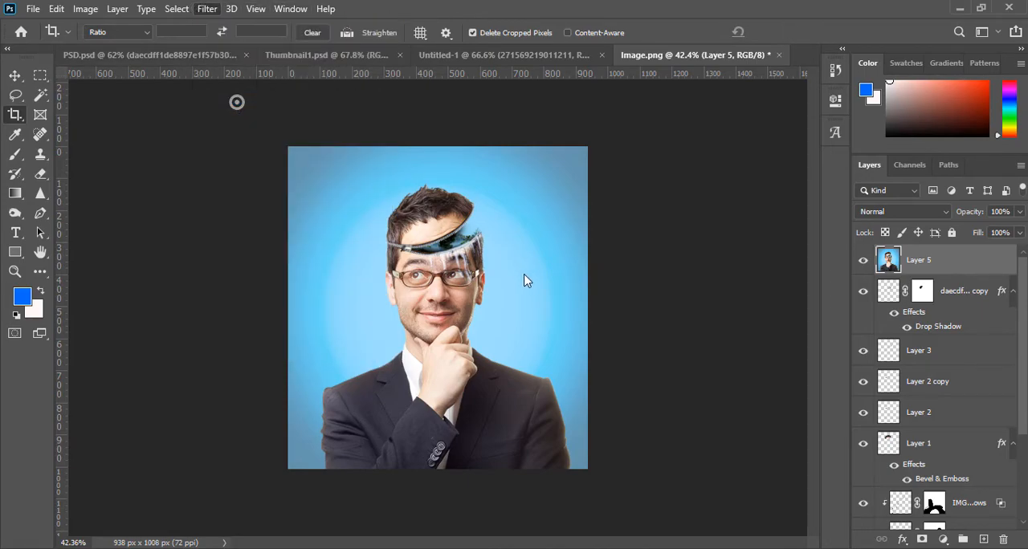
scroll(835, 454, "down", 3)
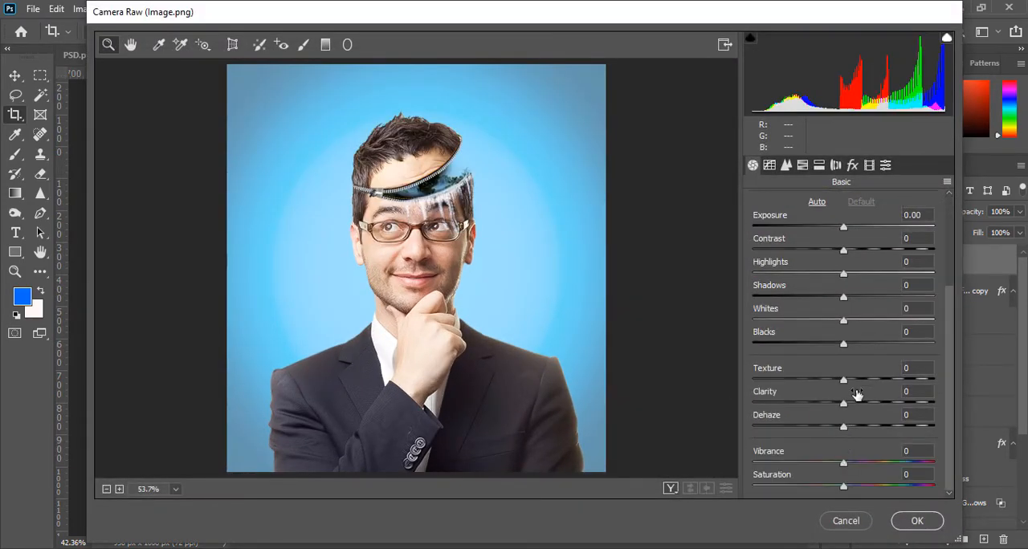
left_click_drag(849, 404, 863, 403)
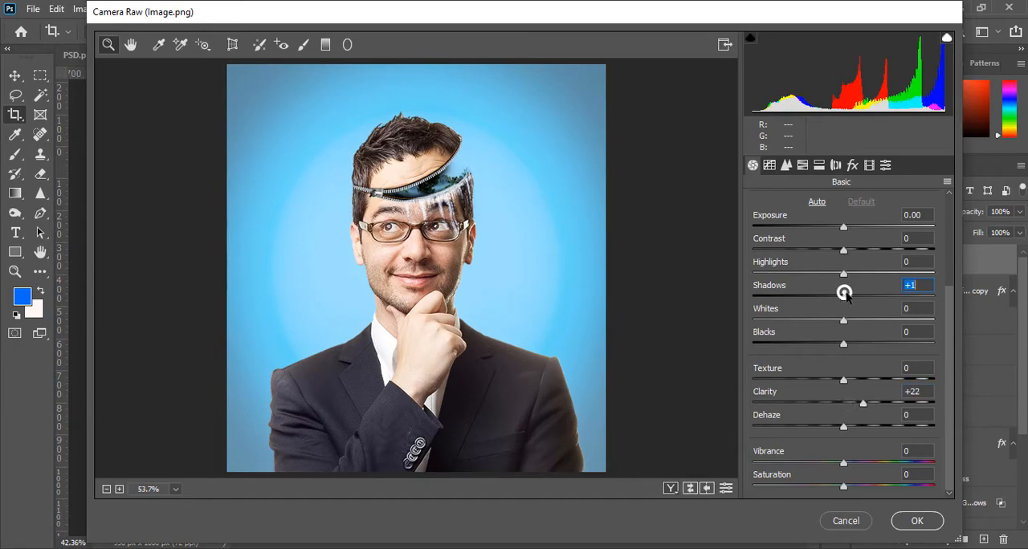
left_click(786, 165)
mouse_move(763, 235)
left_mouse_down()
mouse_move(785, 231)
mouse_move(774, 224)
left_mouse_up()
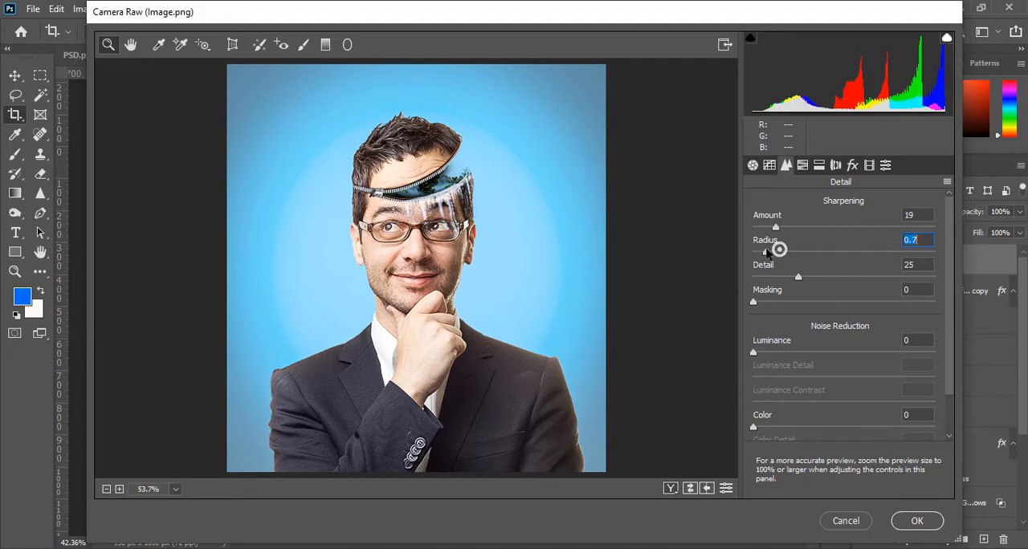
left_click(917, 521)
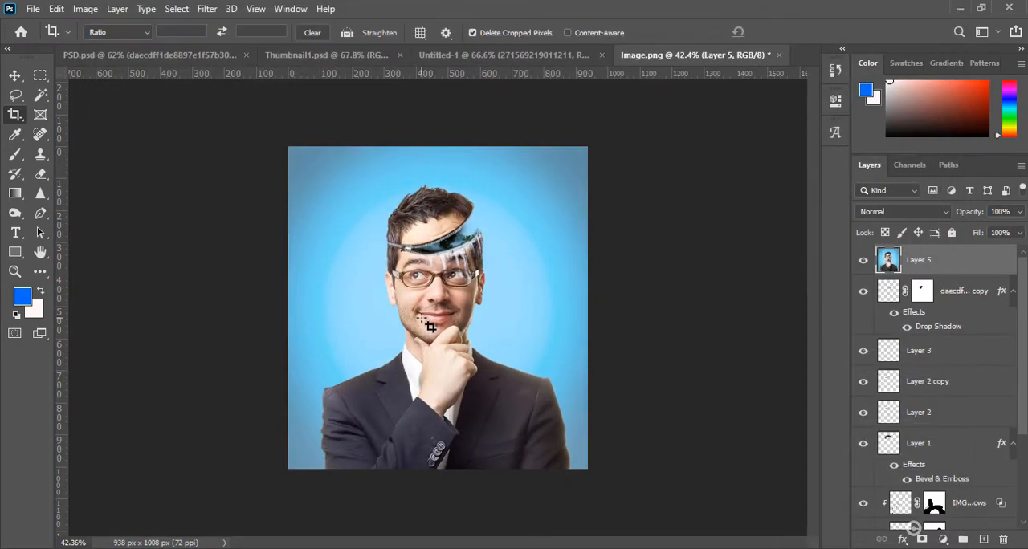
scroll(449, 291, "up", 2)
scroll(448, 291, "up", 1)
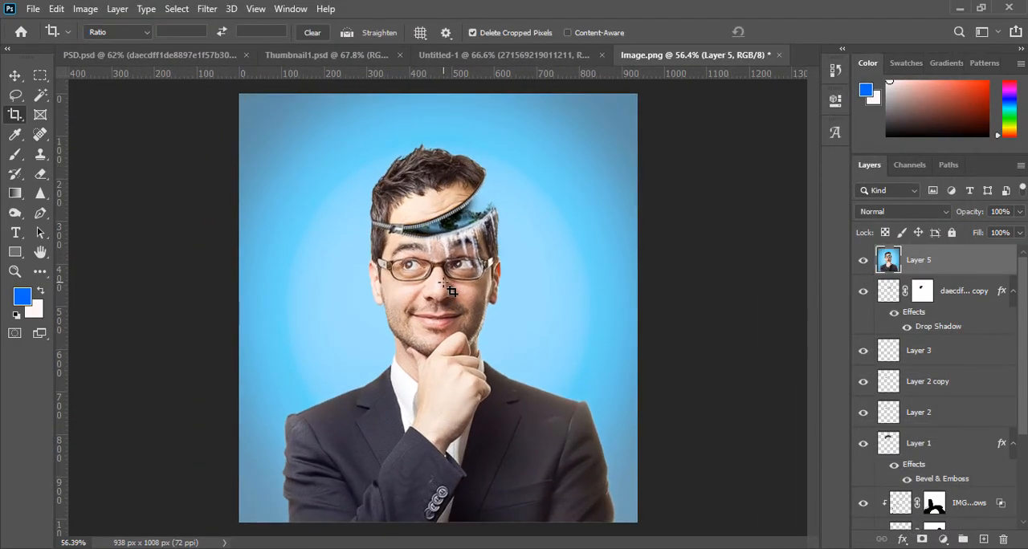